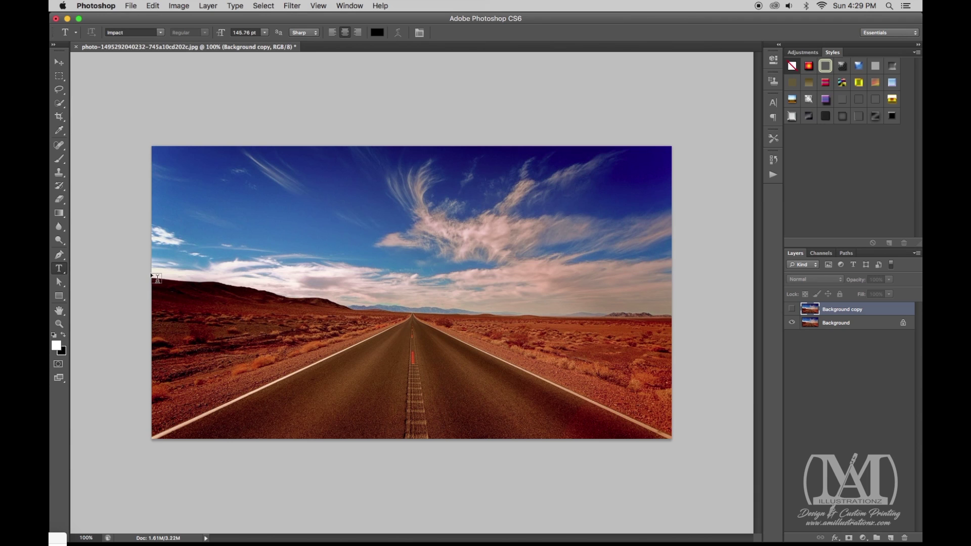
Add the text BELIEVE in white Impact over the photo, swapping the foreground and background colors so white is in front.
left_click(381, 252)
key("Escape")
left_click(63, 335)
left_click(63, 336)
left_click(347, 293)
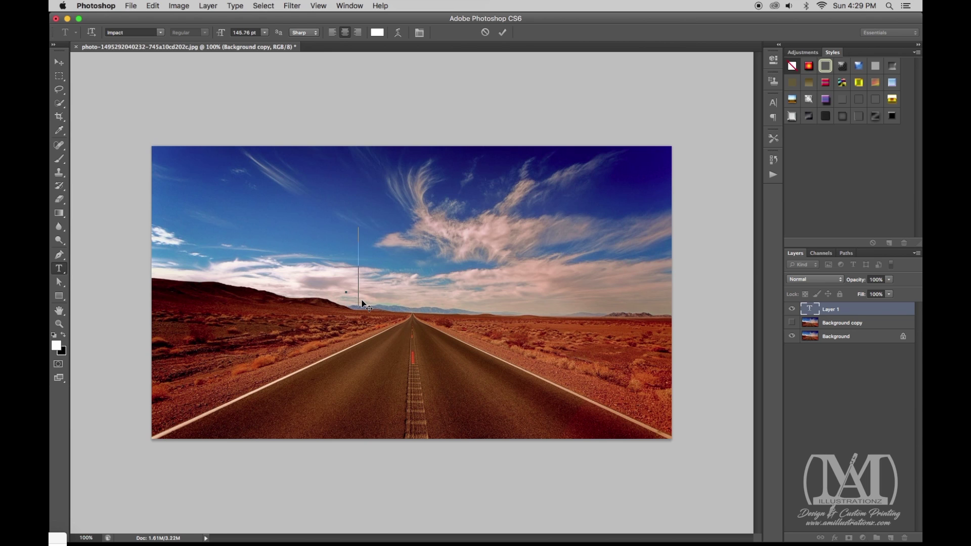
type("BELIEVE")
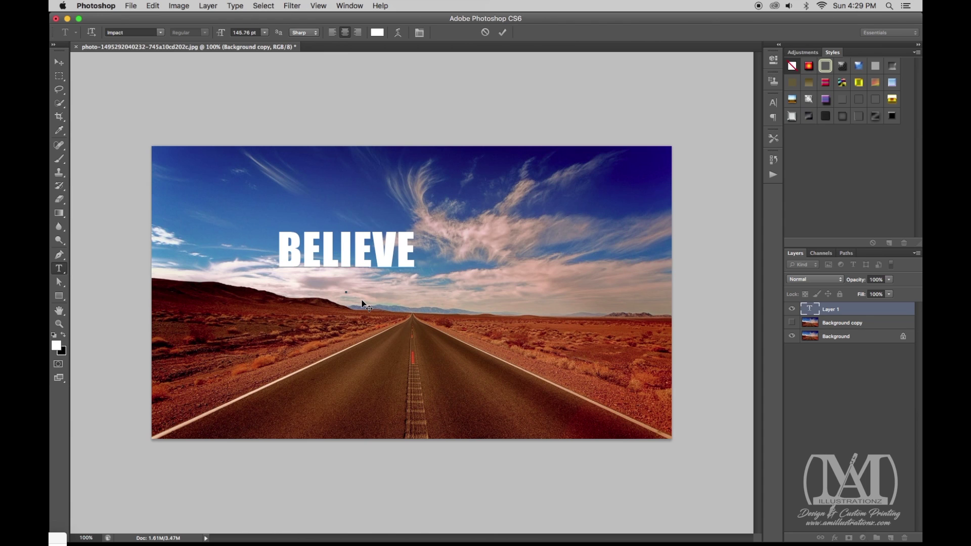
left_click(363, 303)
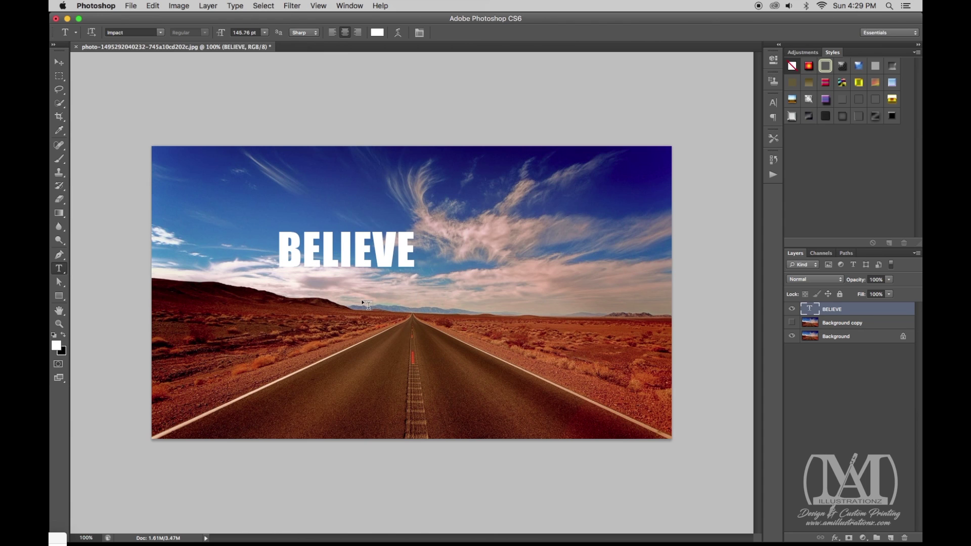
Place the BELIEVE layer beneath Background copy and move the text down onto the road just below the horizon.
key("v")
left_click_drag(869, 311, 862, 331)
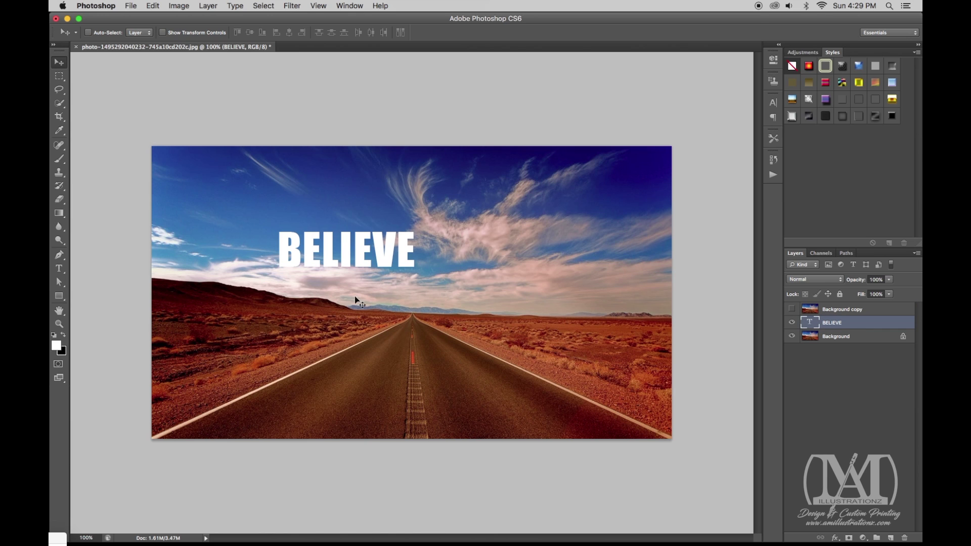
left_click_drag(362, 263, 423, 357)
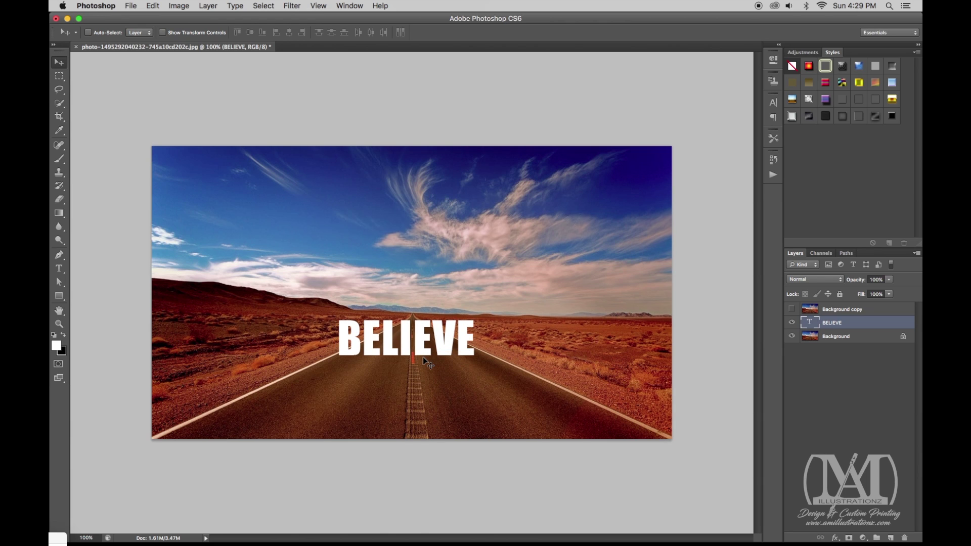
key("Left")
key("Left")
key("Left")
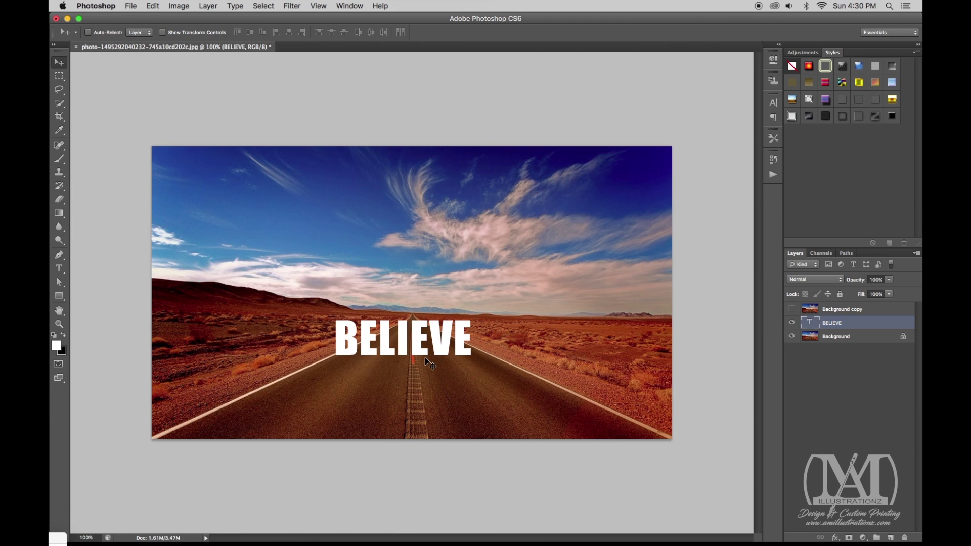
Free-transform the BELIEVE text to enlarge it by about a third, keeping its upper corner near the road's edge line.
key("super+t")
left_click_drag(403, 343, 337, 353)
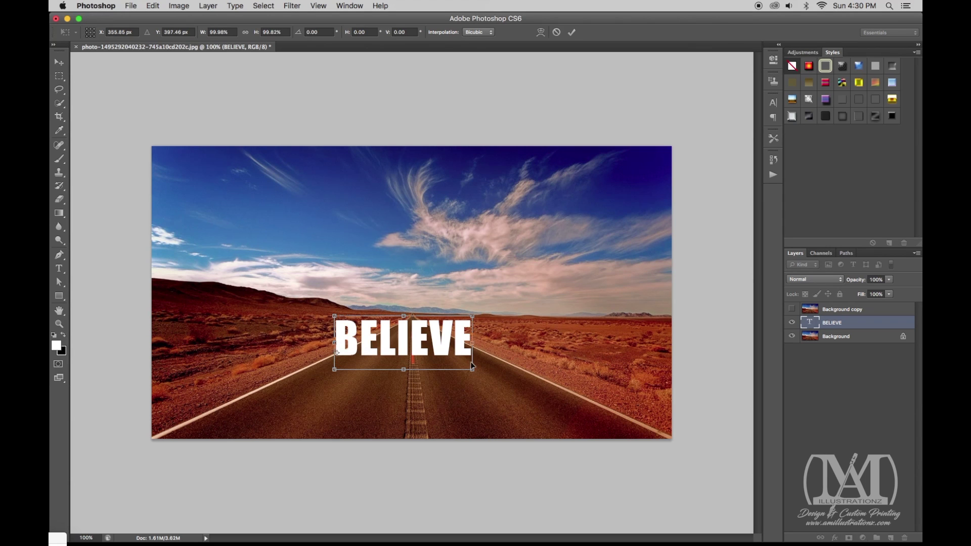
left_click_drag(475, 374, 516, 400)
key("Return")
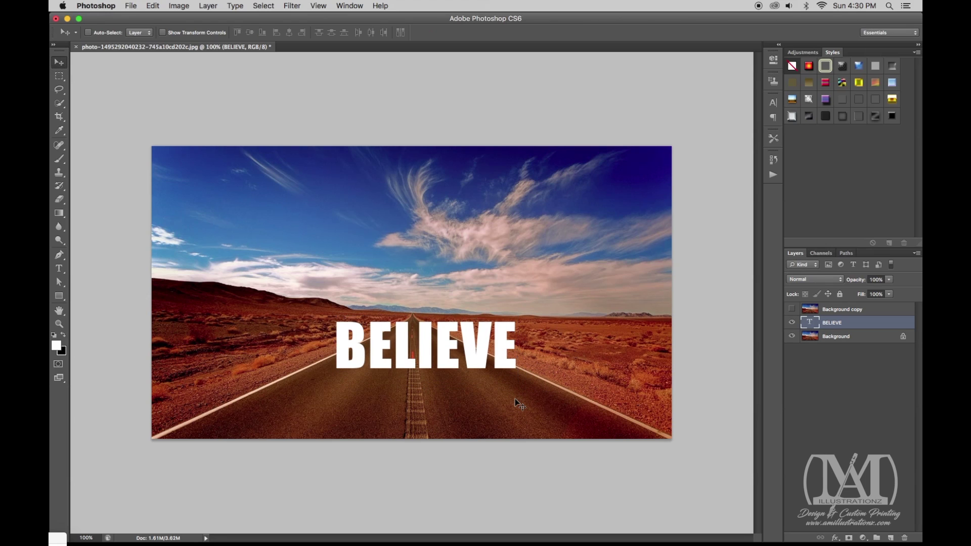
Nudge the BELIEVE text so its lower corners meet the white road edge lines and it sits centered on the road.
key("shift+Left")
key("shift+Left")
key("shift+Up")
key("Left")
key("Left")
key("Left")
key("Left")
key("Up")
key("Up")
key("Left")
key("Up")
key("Up")
key("Right")
key("Right")
key("Down")
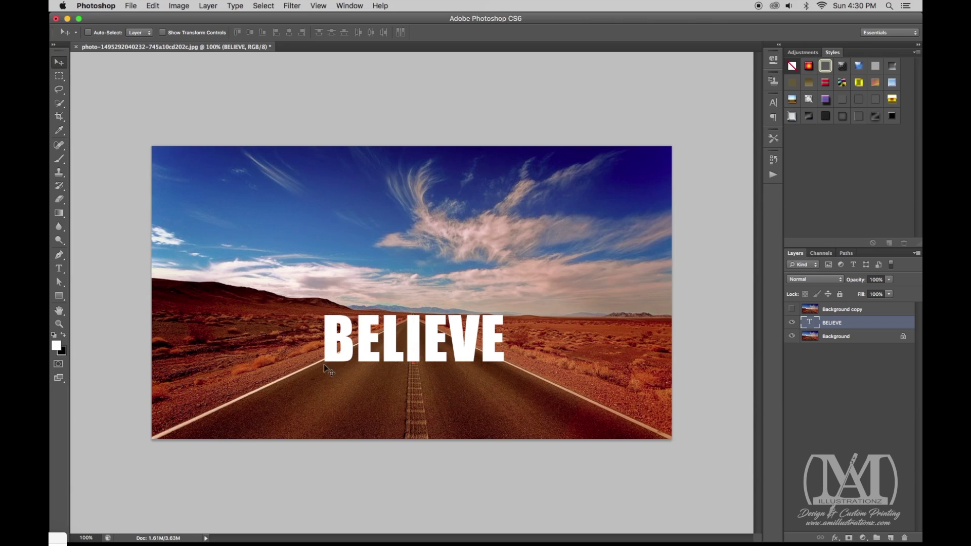
key("Left")
key("Left")
key("Left")
key("Left")
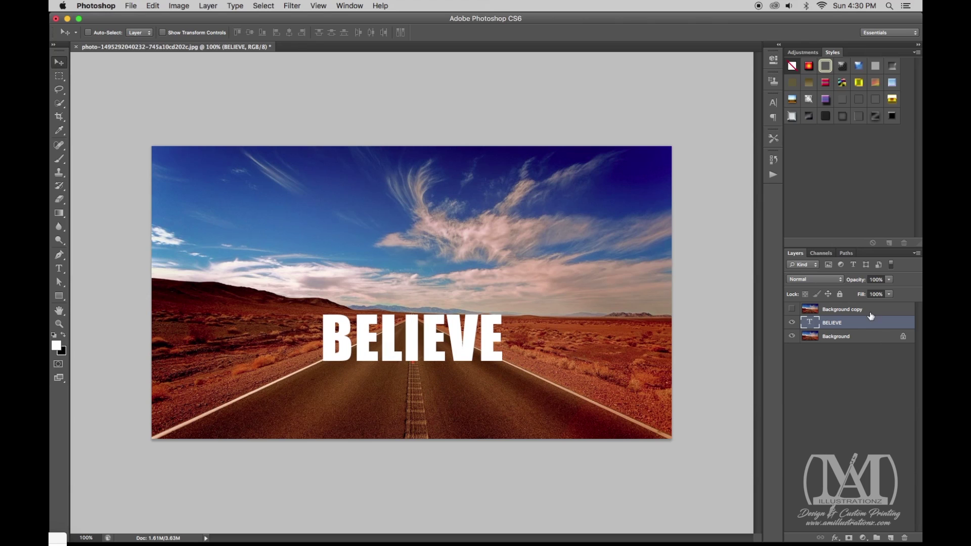
Rasterize the BELIEVE text layer and duplicate it.
right_click(855, 324)
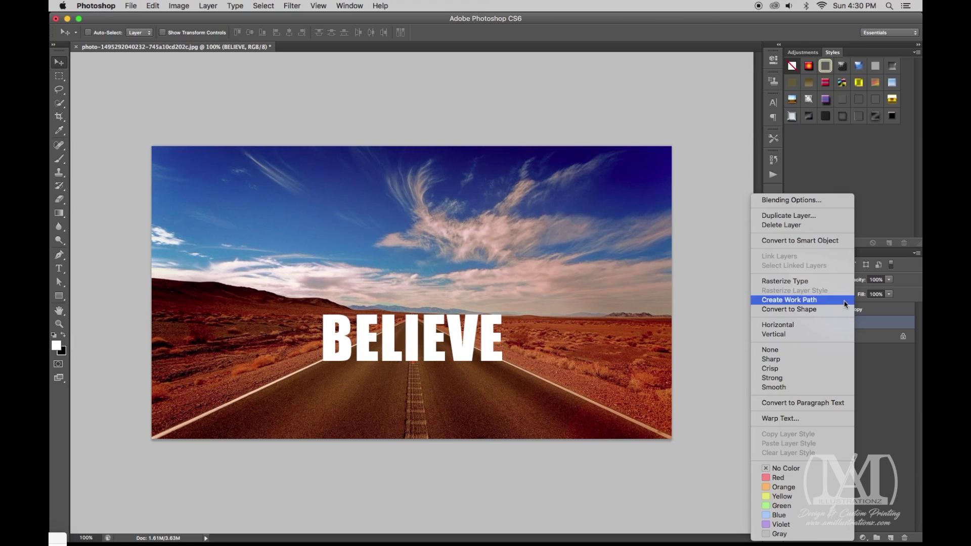
left_click(828, 285)
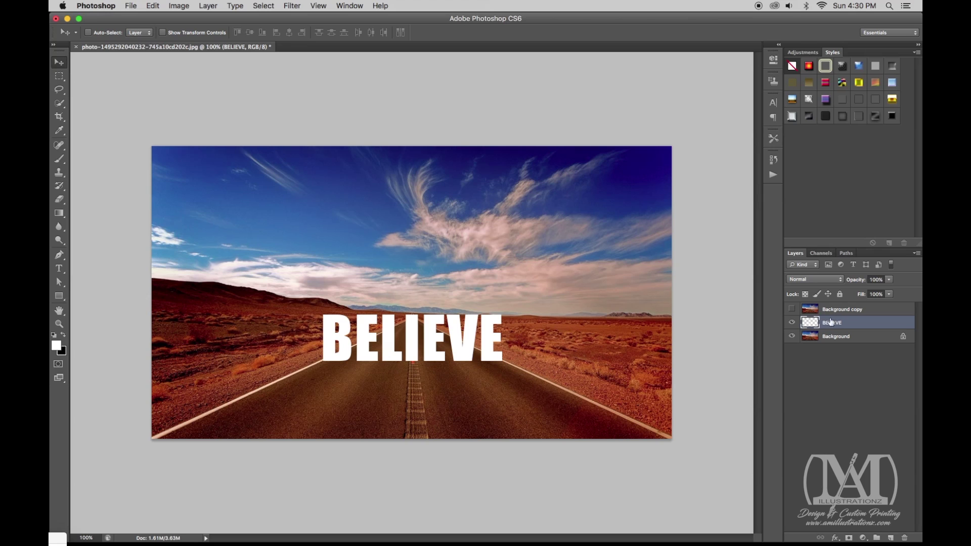
left_click_drag(863, 325, 890, 538)
Flip the original BELIEVE layer vertically, leaving the duplicate above it upright.
left_click(859, 336)
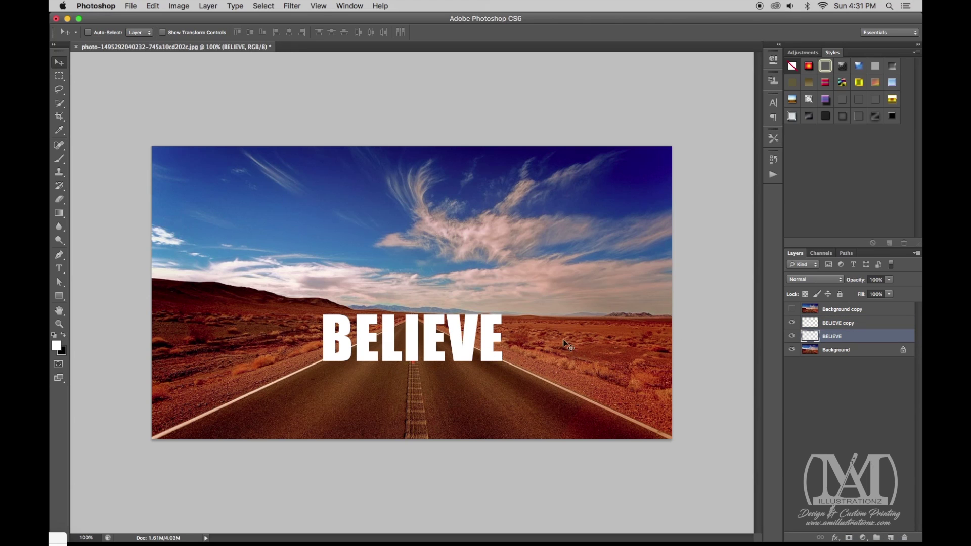
key("super+t")
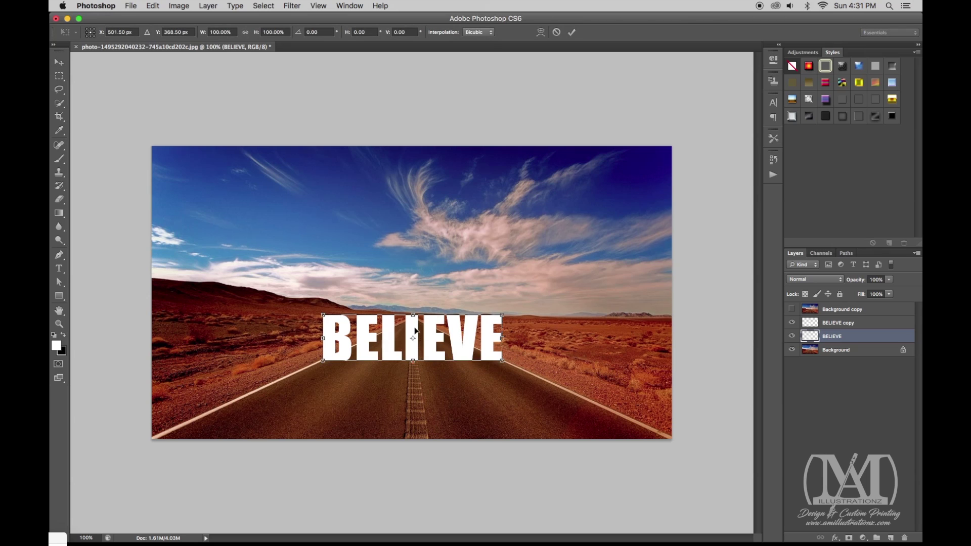
right_click(415, 331)
left_click(445, 473)
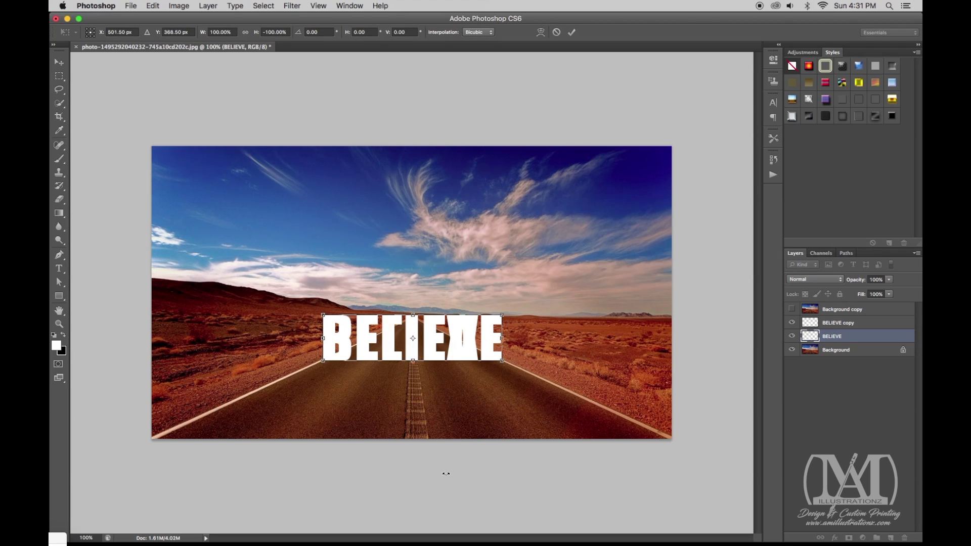
key("Return")
Move the flipped BELIEVE layer down until it sits directly beneath the upright text as a reflection.
left_click_drag(446, 346, 447, 399)
key("Up")
key("Up")
key("Up")
key("Up")
key("Up")
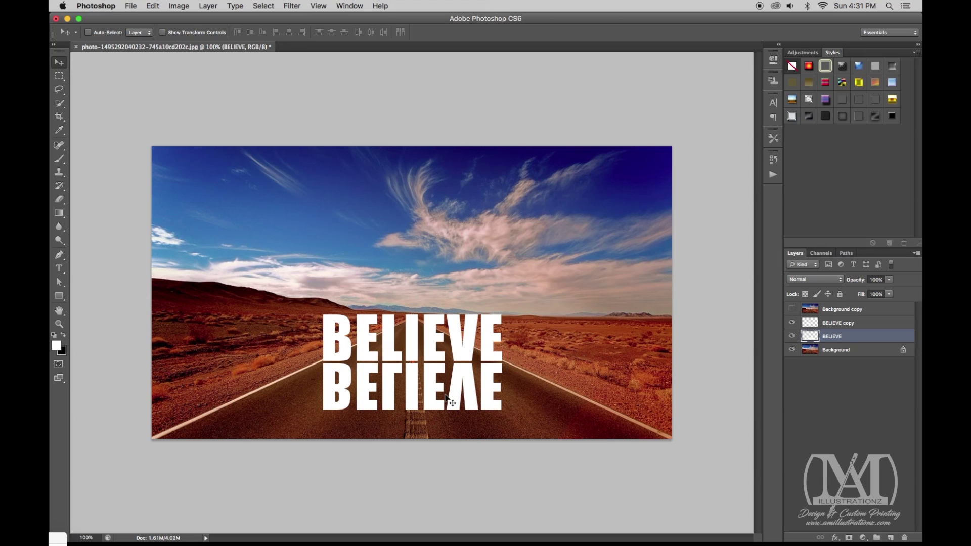
key("Up")
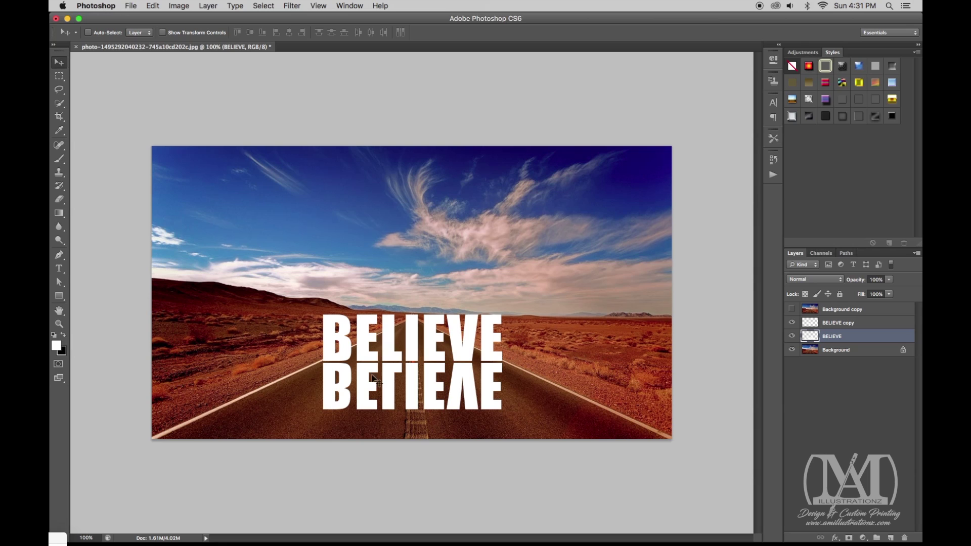
Apply a Perspective transform of about 63.4° to the flipped text, spreading its lower edge to follow the road lines.
key("super+t")
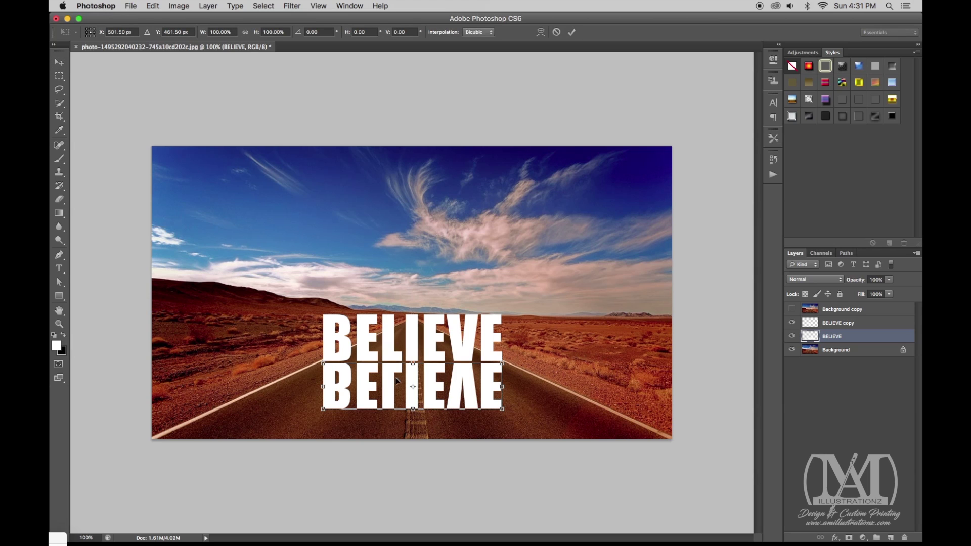
right_click(389, 374)
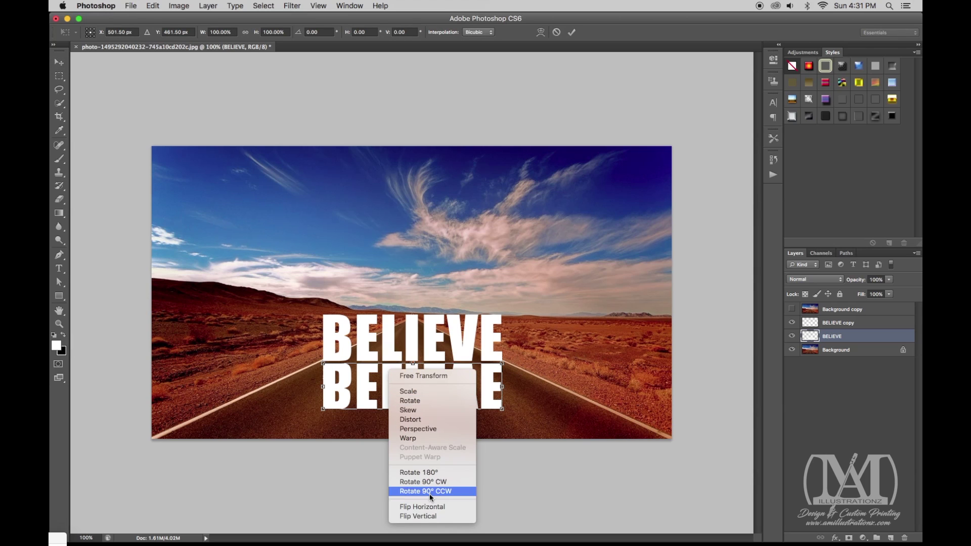
left_click(425, 430)
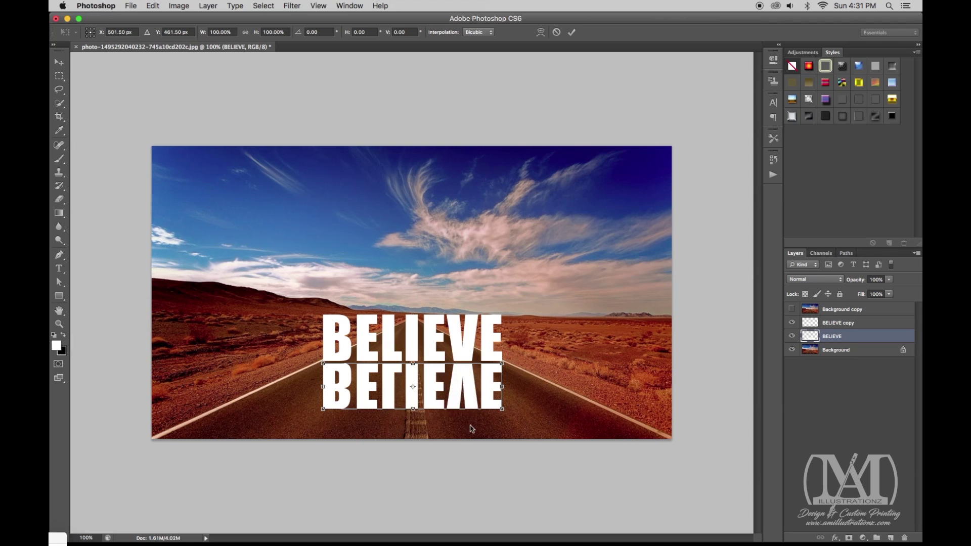
left_click_drag(502, 411, 594, 416)
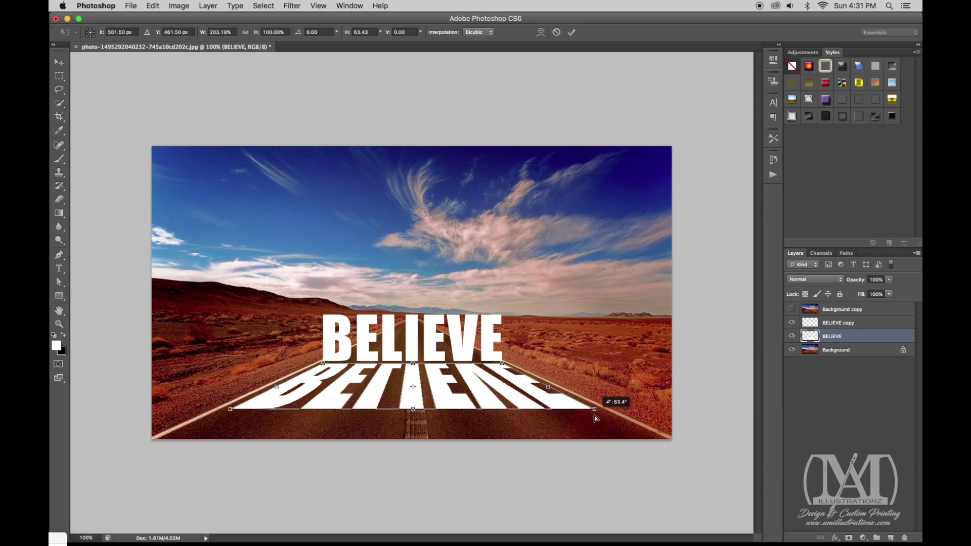
key("Return")
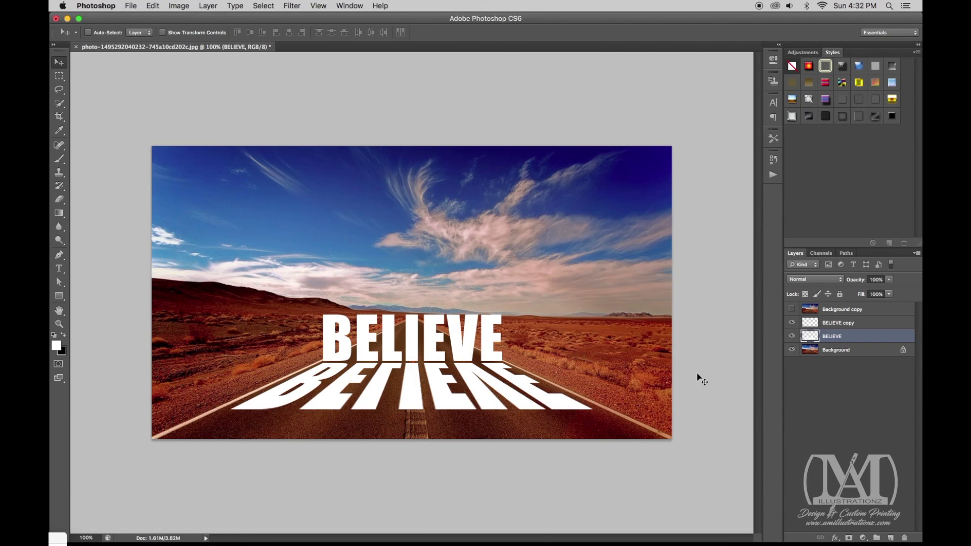
Add a Hue/Saturation adjustment layer above the Background layer and set its saturation to -45.
left_click(850, 354)
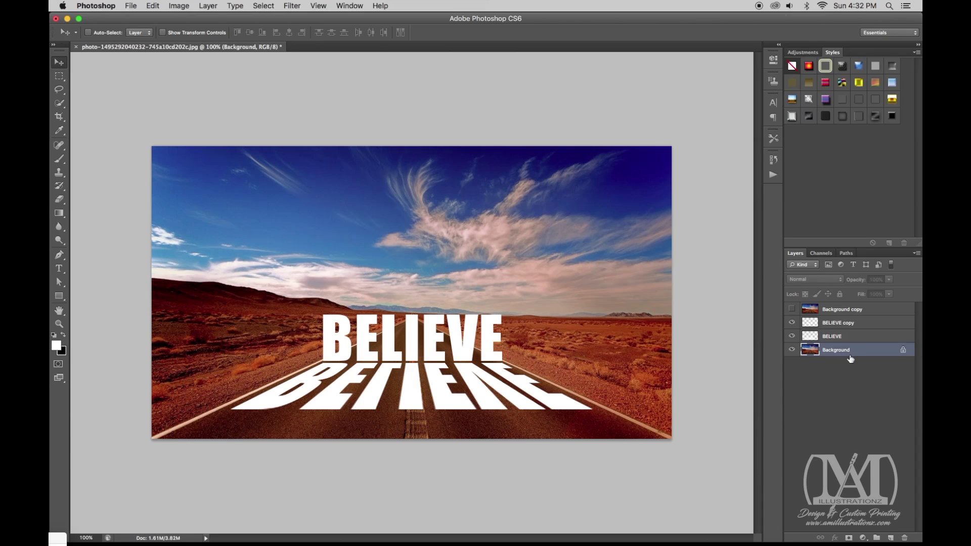
left_click(863, 538)
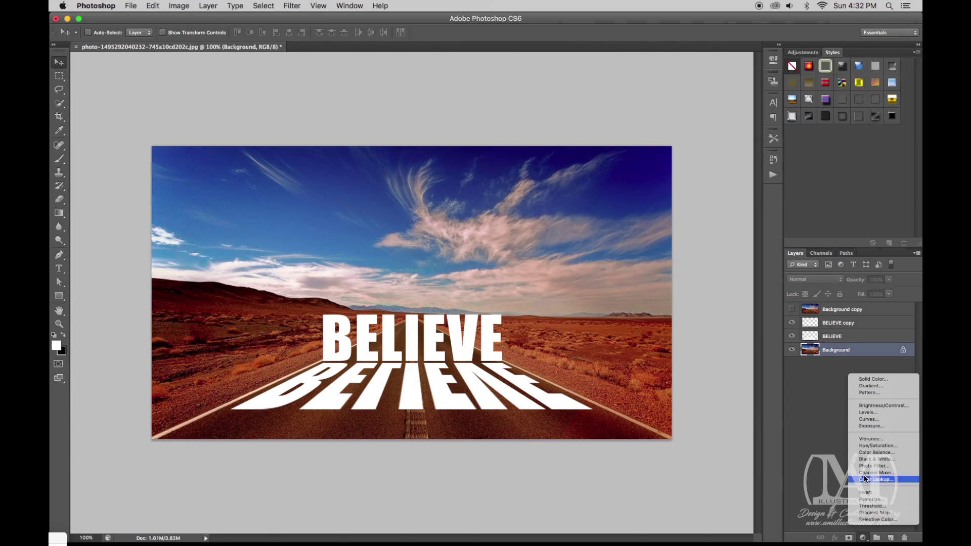
left_click(862, 544)
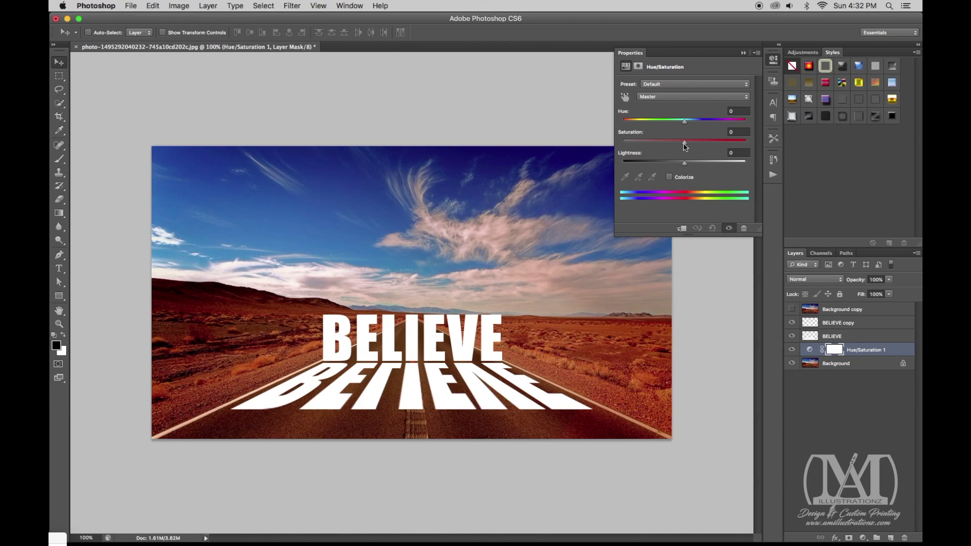
left_click_drag(686, 146, 657, 147)
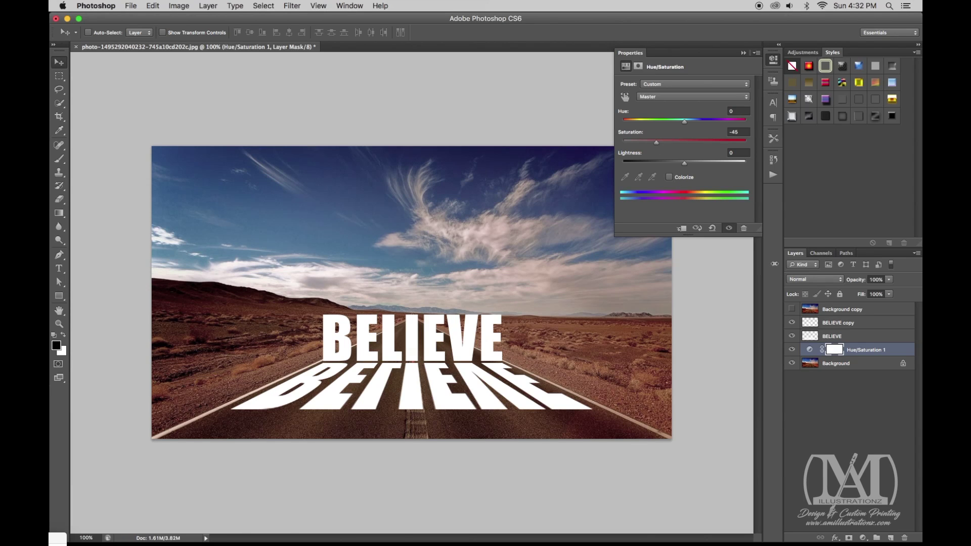
Add an Exposure adjustment layer above the Hue/Saturation layer and lower its exposure to darken the background.
left_click(863, 538)
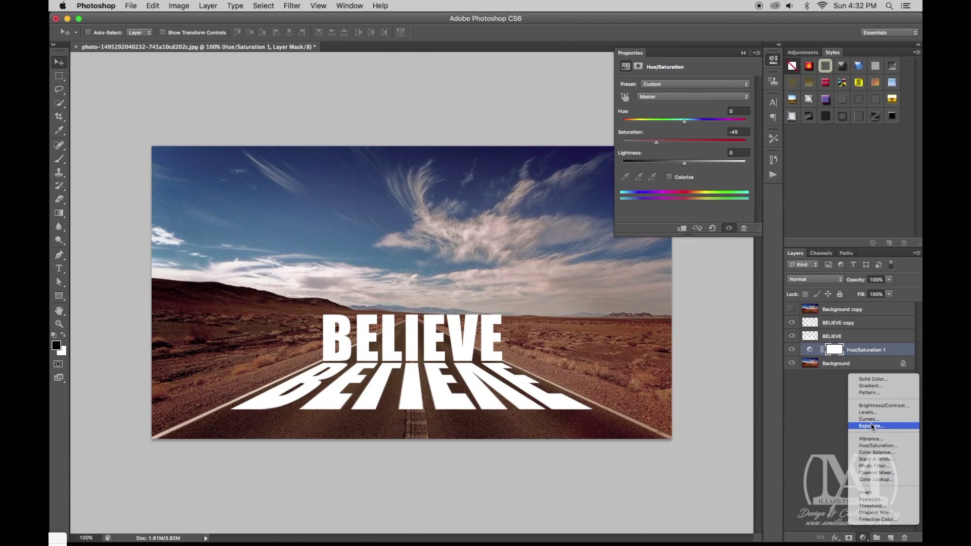
left_click(872, 426)
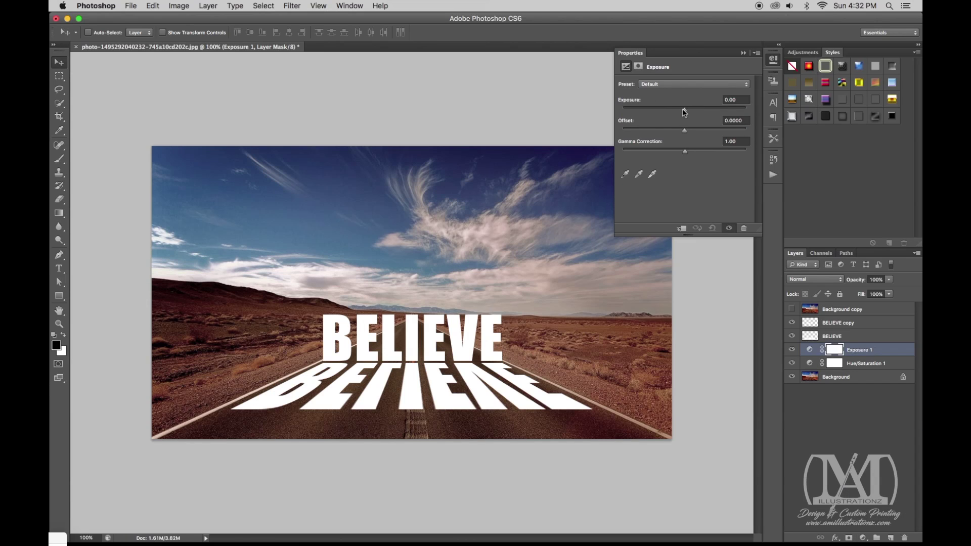
left_click_drag(685, 111, 669, 113)
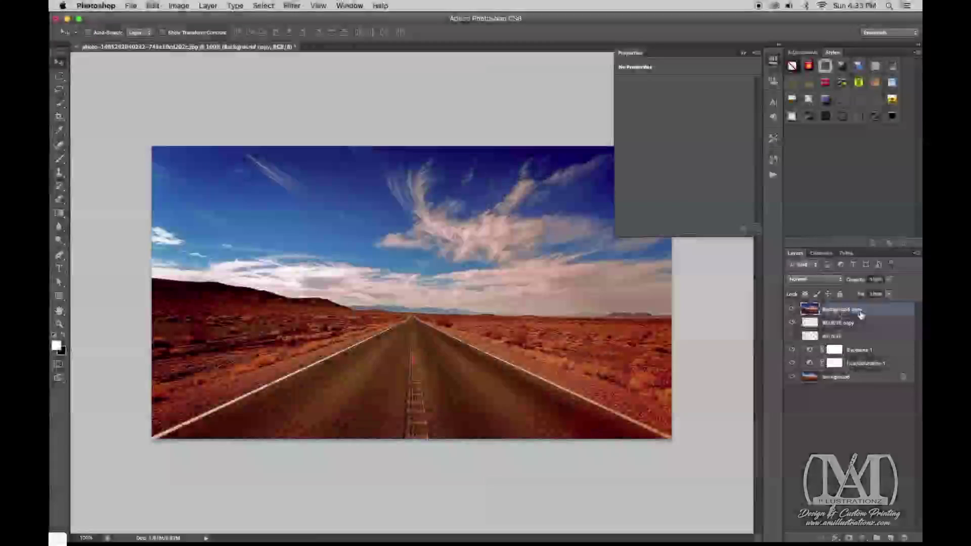
Clip the Background copy layer to the BELIEVE copy layer with a clipping mask.
left_click(208, 6)
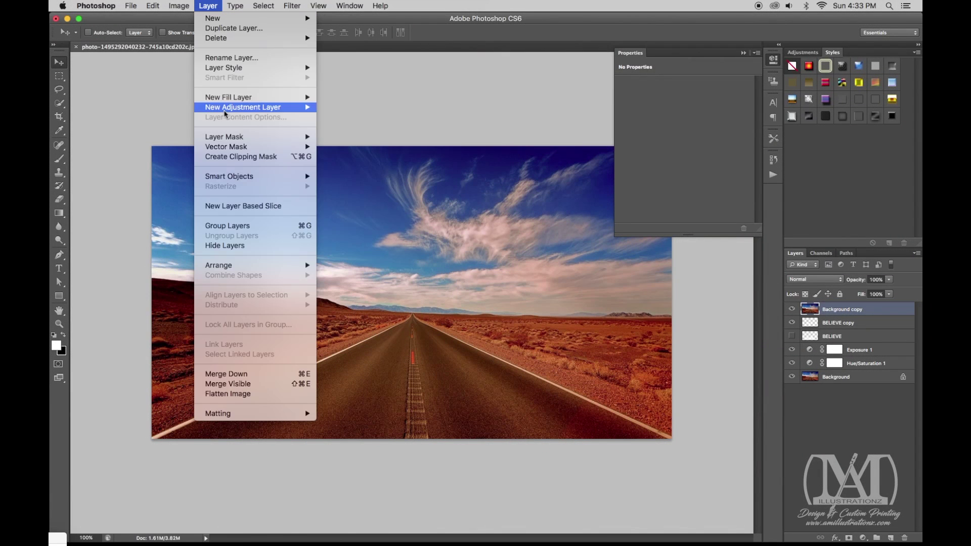
left_click(230, 158)
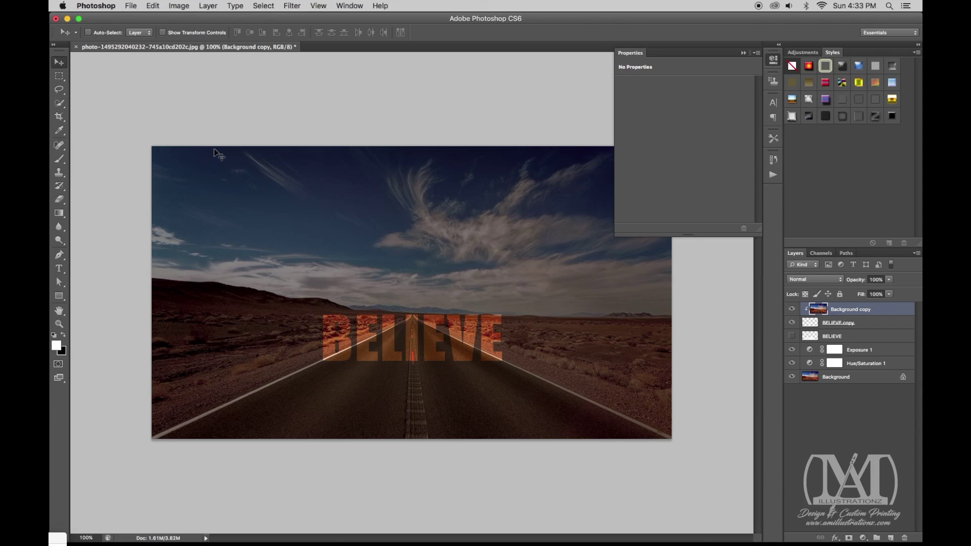
Add a white (ffffff) Stroke effect to the BELIEVE copy layer, 2 px in size and positioned Outside.
left_click(880, 328)
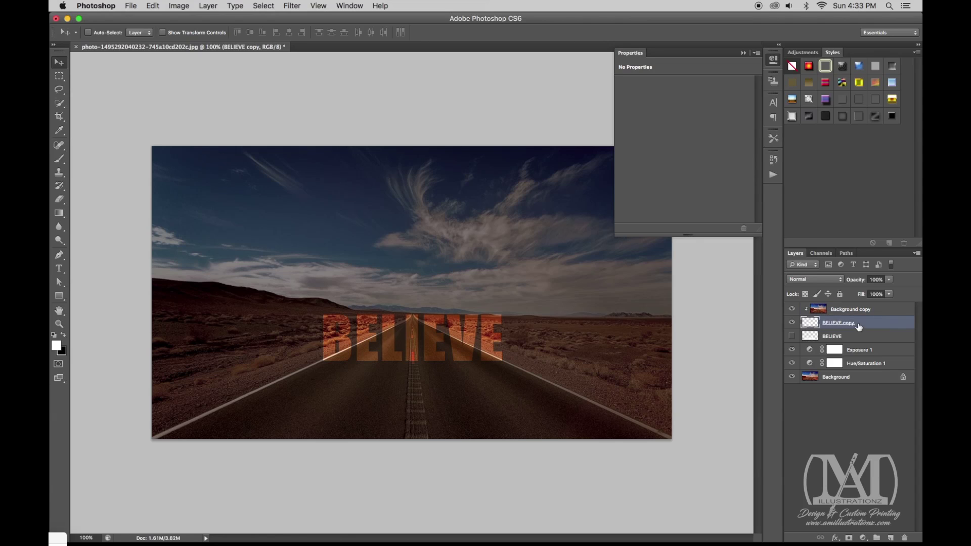
double_click(875, 326)
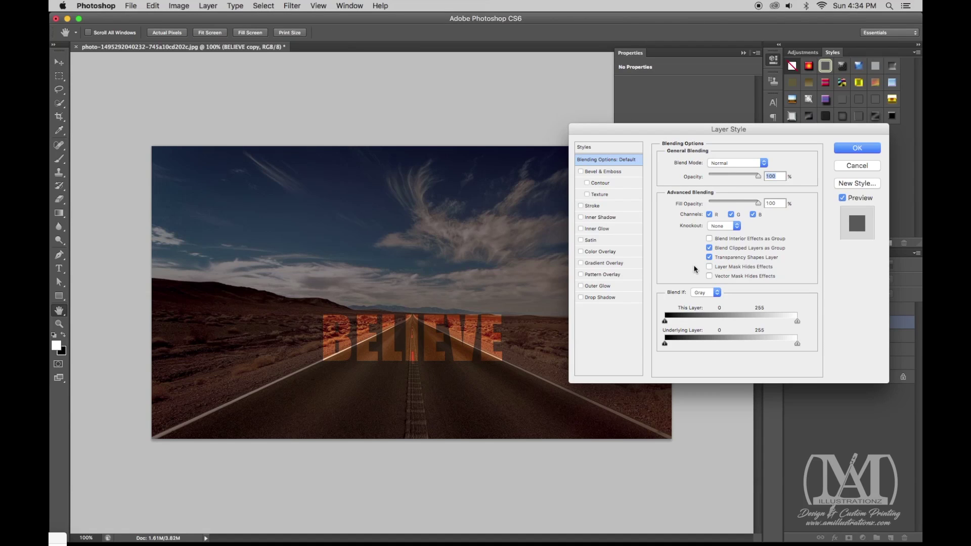
left_click(613, 206)
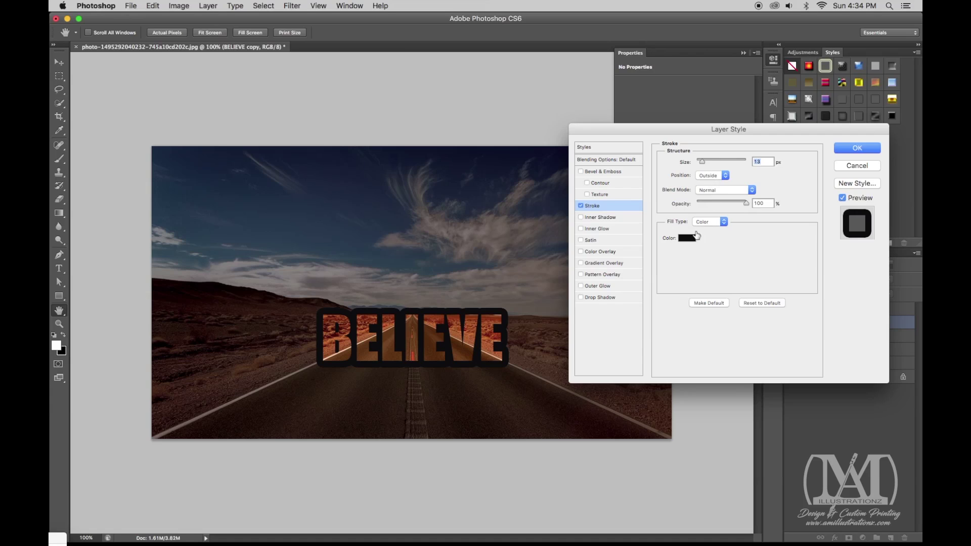
left_click(691, 238)
left_click_drag(718, 243, 640, 227)
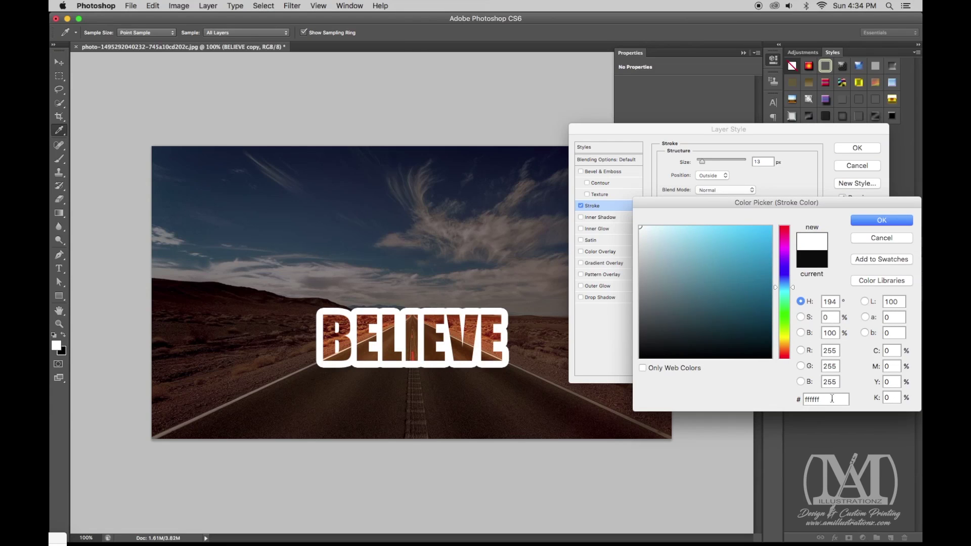
left_click(867, 219)
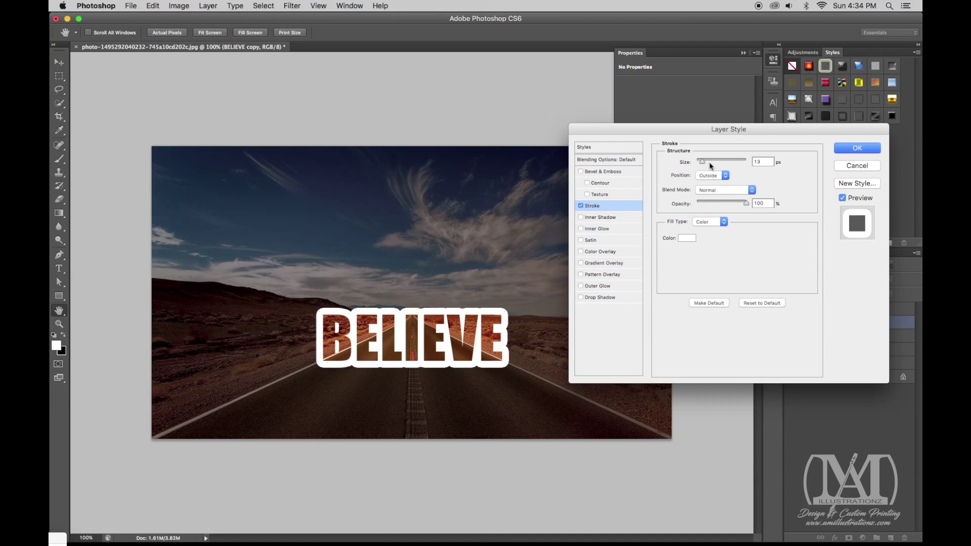
left_click_drag(762, 162, 747, 161)
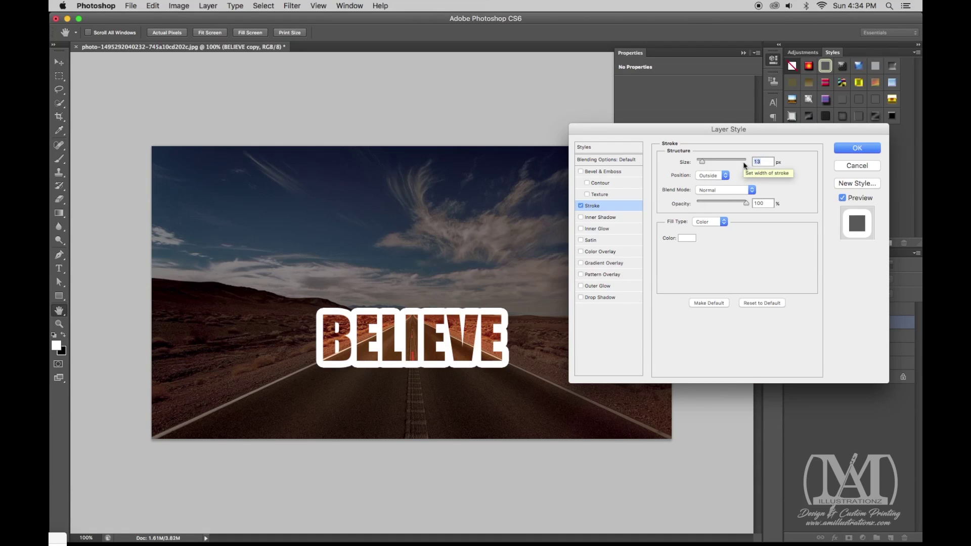
type("2")
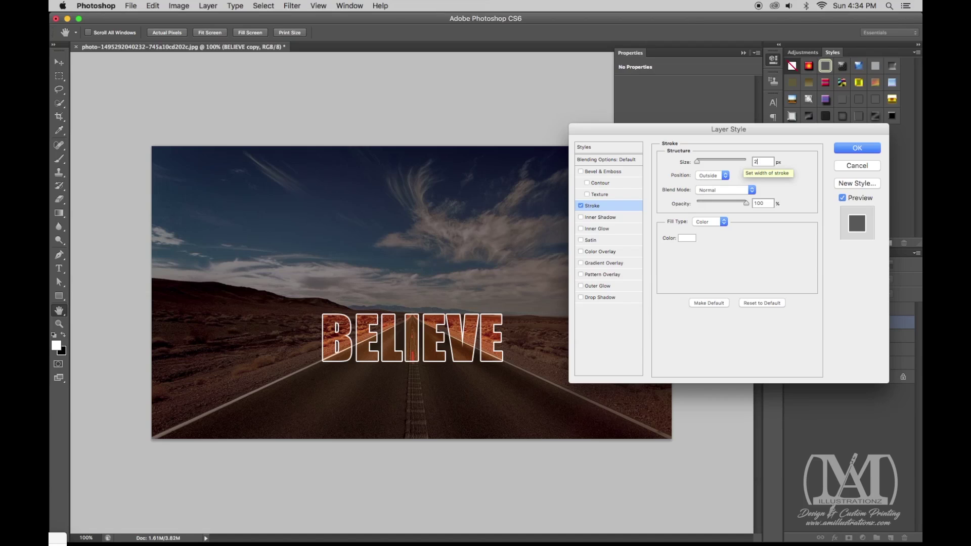
left_click(711, 176)
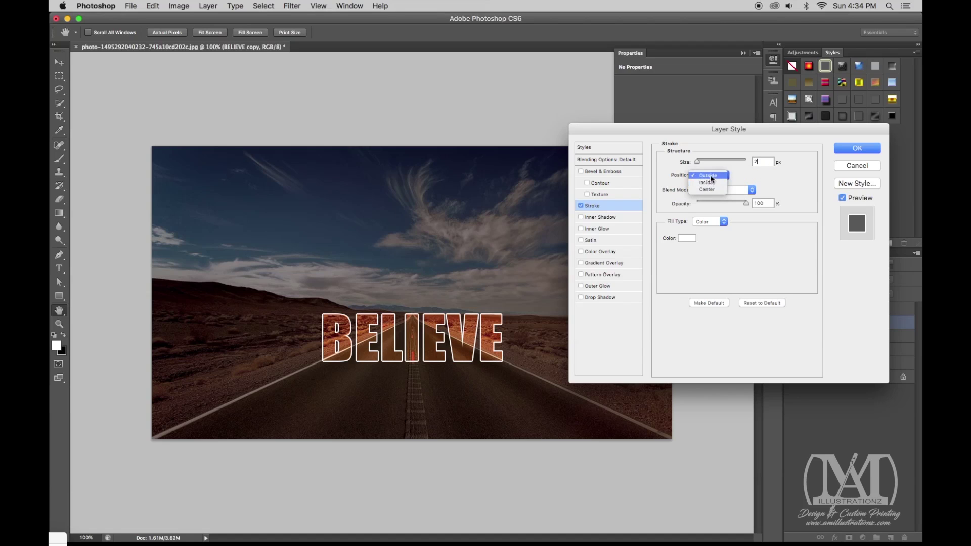
left_click(711, 176)
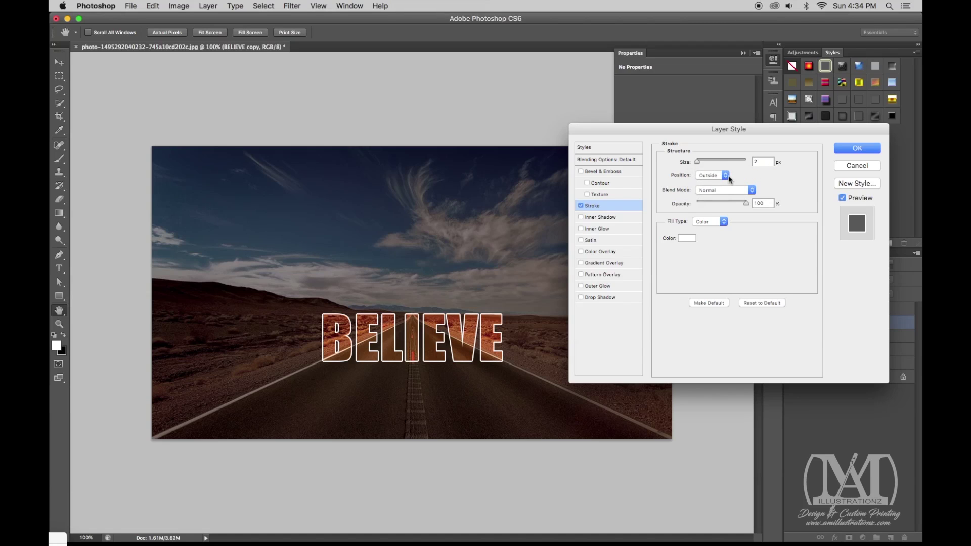
Add a white Outer Glow to the BELIEVE copy layer with Overlay blending, 100% opacity and a size of 250 px.
left_click(616, 286)
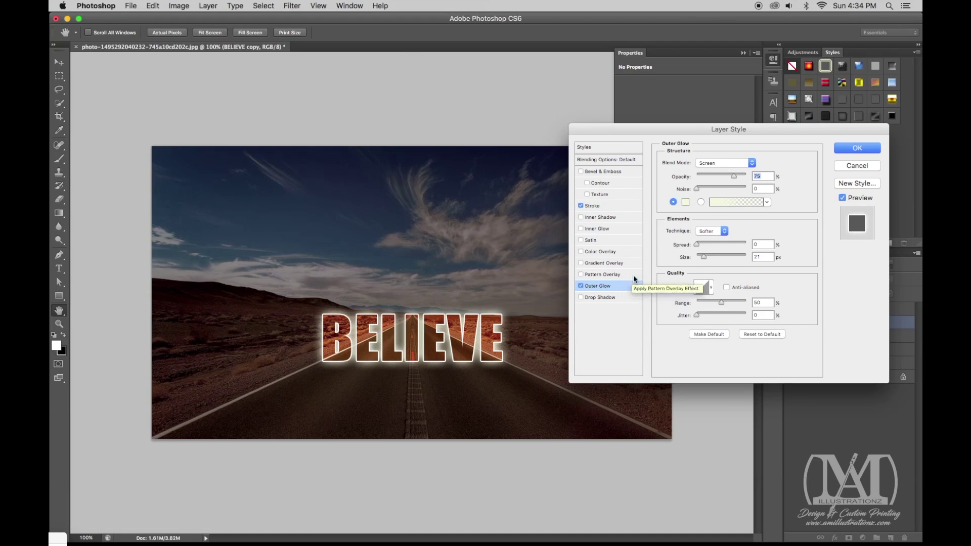
left_click(731, 163)
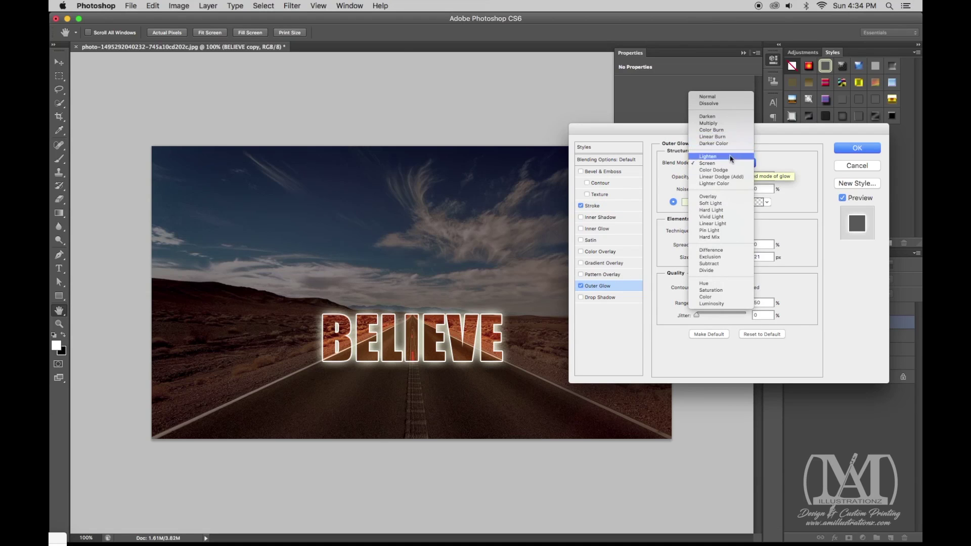
left_click(723, 197)
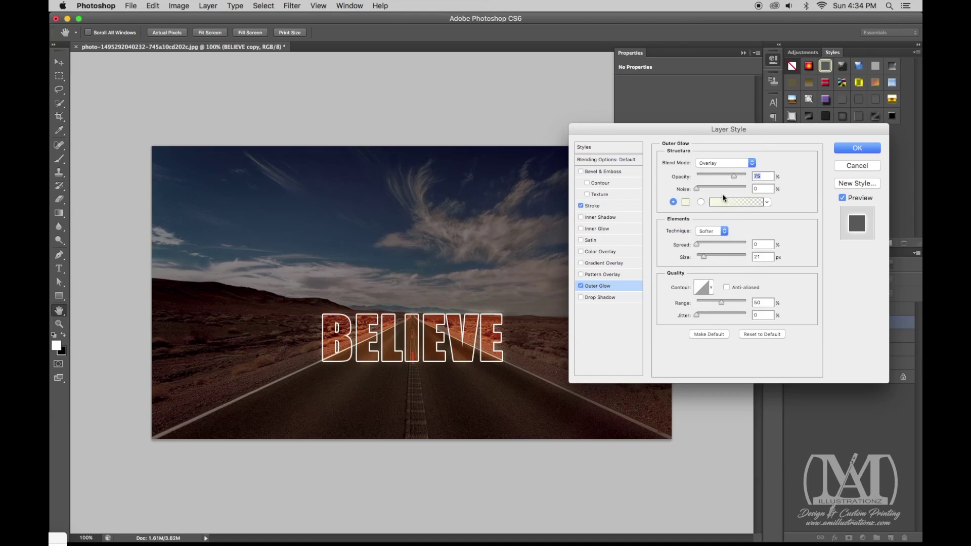
left_click(734, 176)
left_click(685, 202)
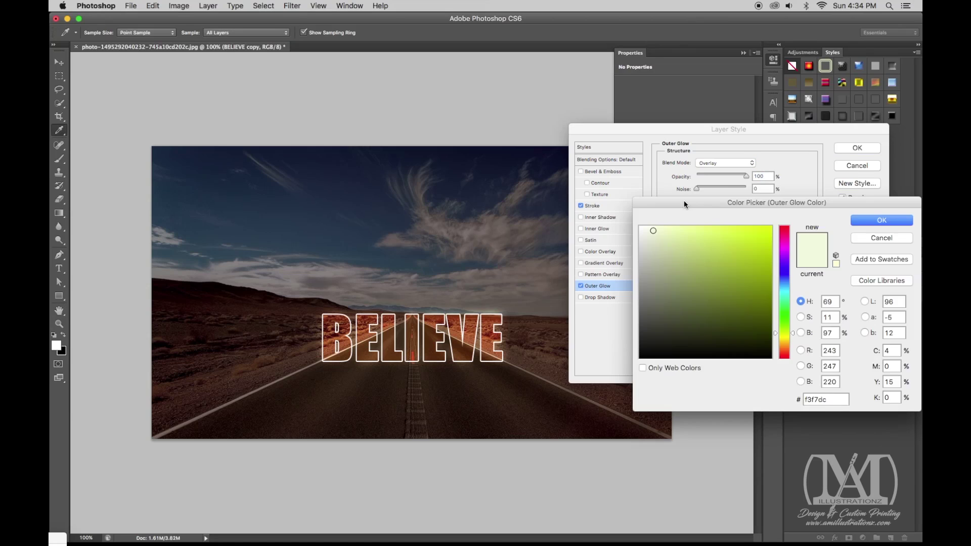
left_click_drag(647, 232, 629, 221)
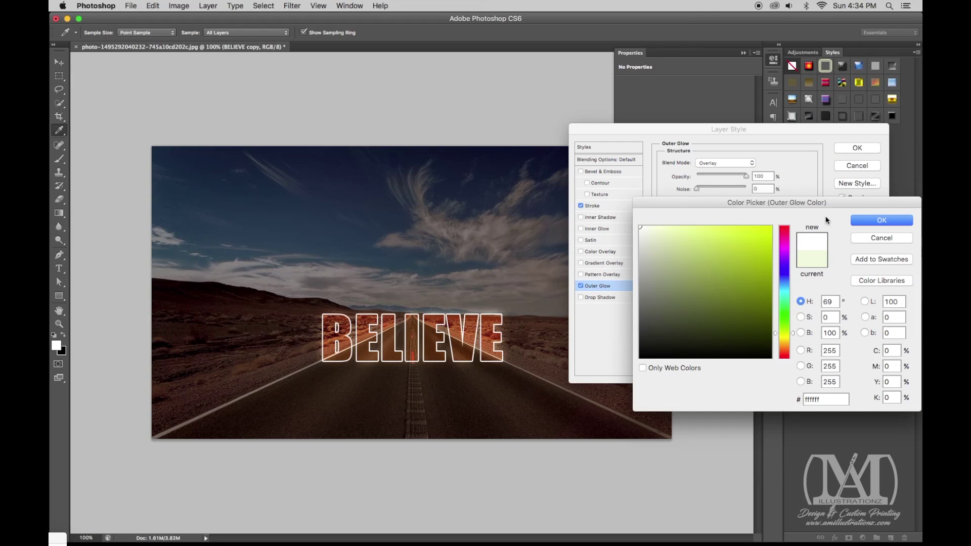
left_click(859, 223)
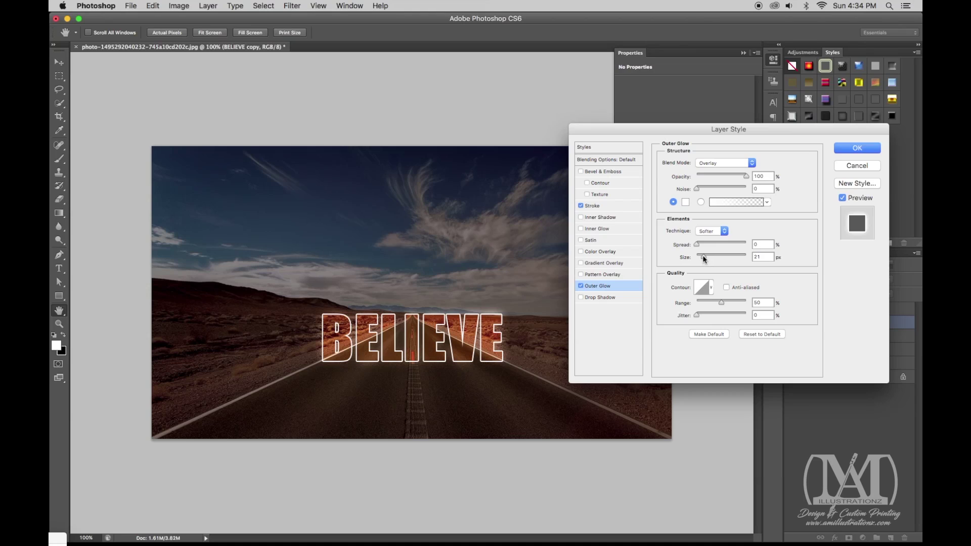
left_click_drag(704, 257, 800, 215)
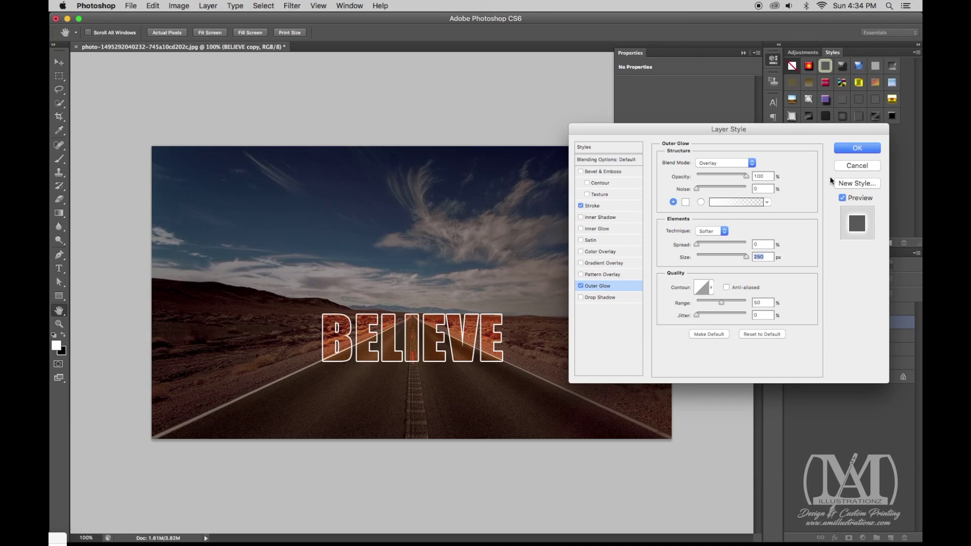
Add a white Inner Glow with Overlay blending, 100% opacity and a size of 250 px, and apply the layer style.
left_click(629, 229)
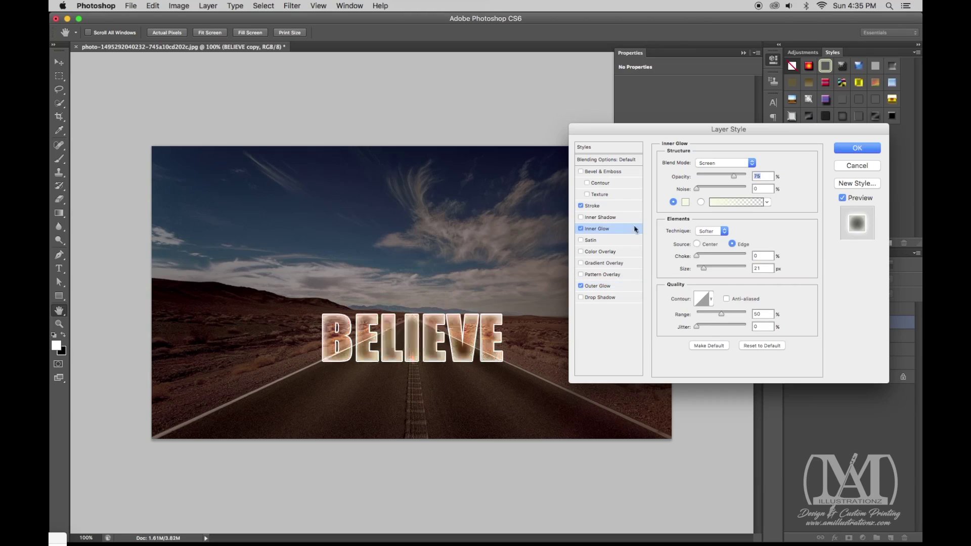
left_click(714, 163)
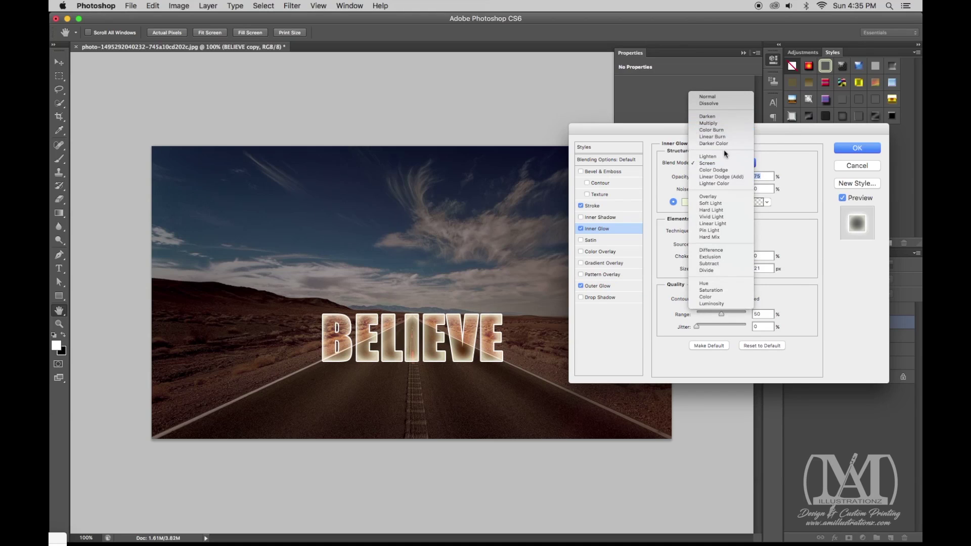
left_click(713, 196)
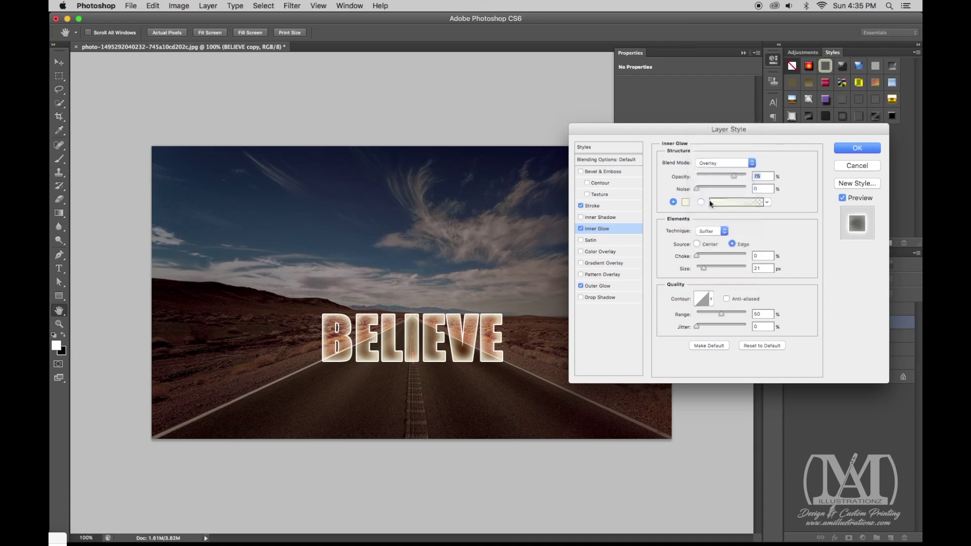
left_click_drag(734, 176, 752, 177)
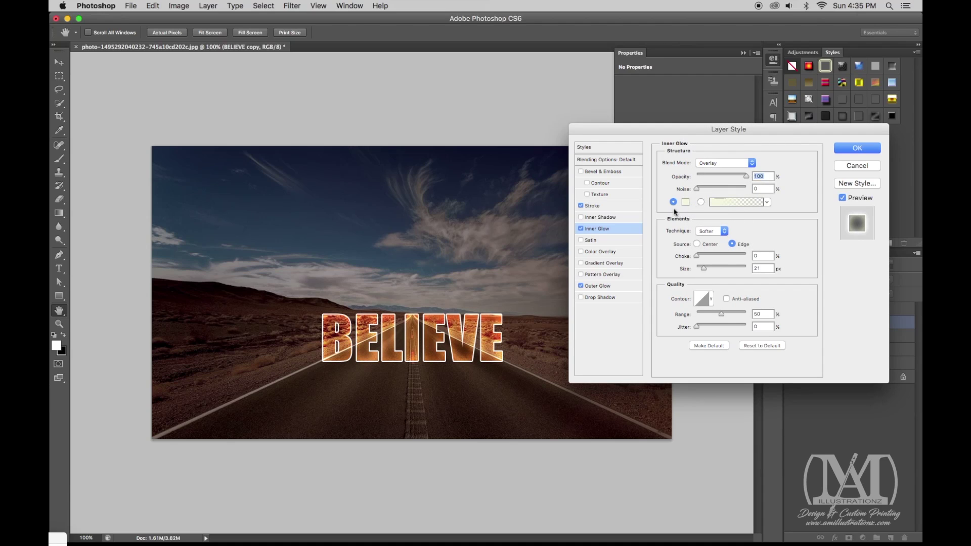
left_click(686, 202)
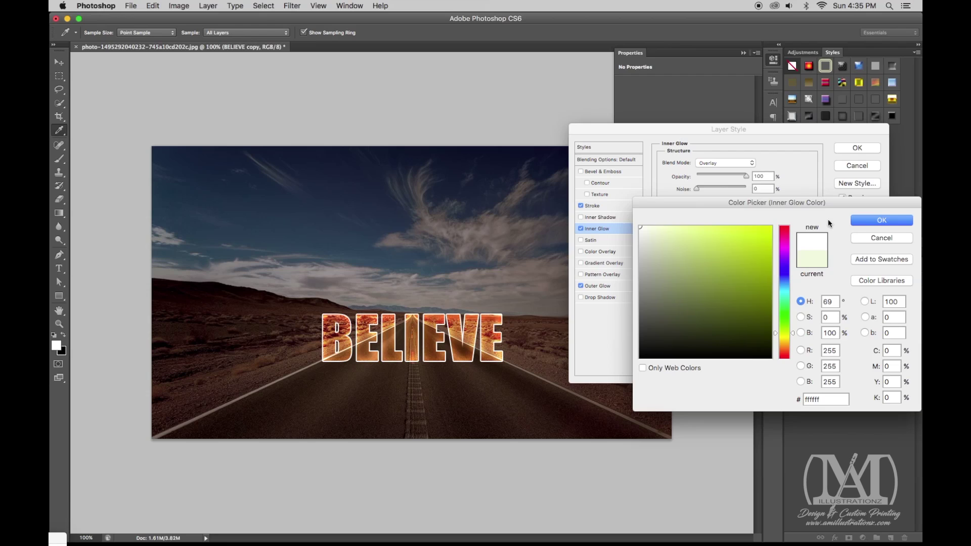
left_click(867, 220)
left_click_drag(707, 270, 741, 271)
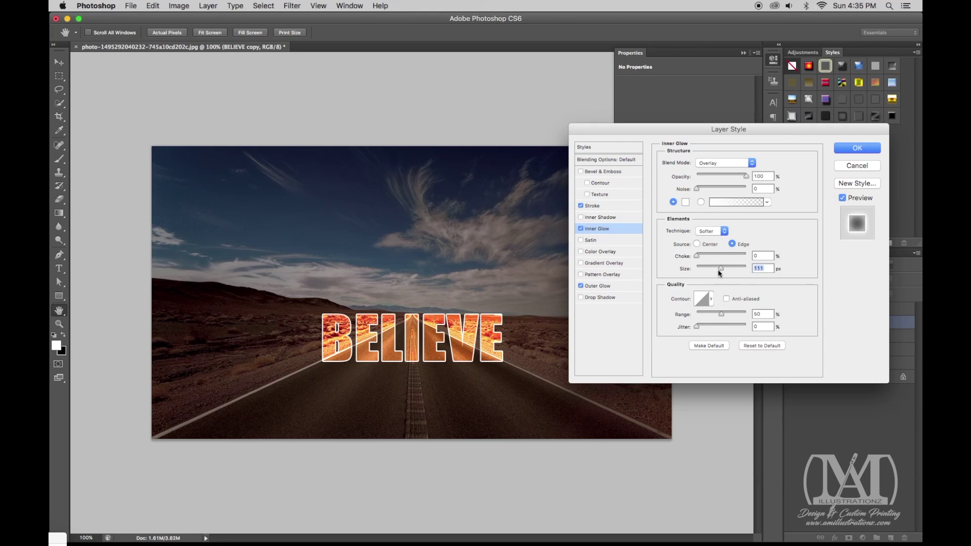
type("215")
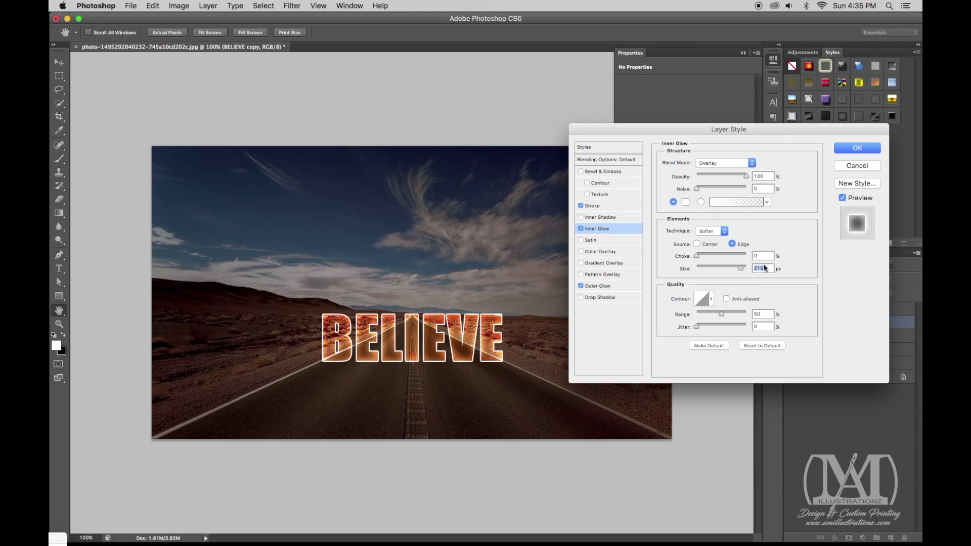
type("250")
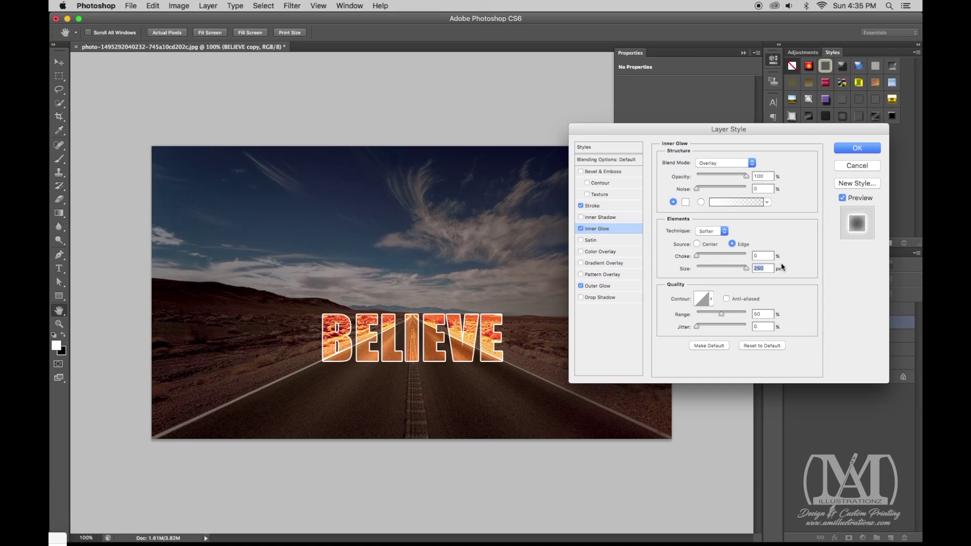
left_click(856, 150)
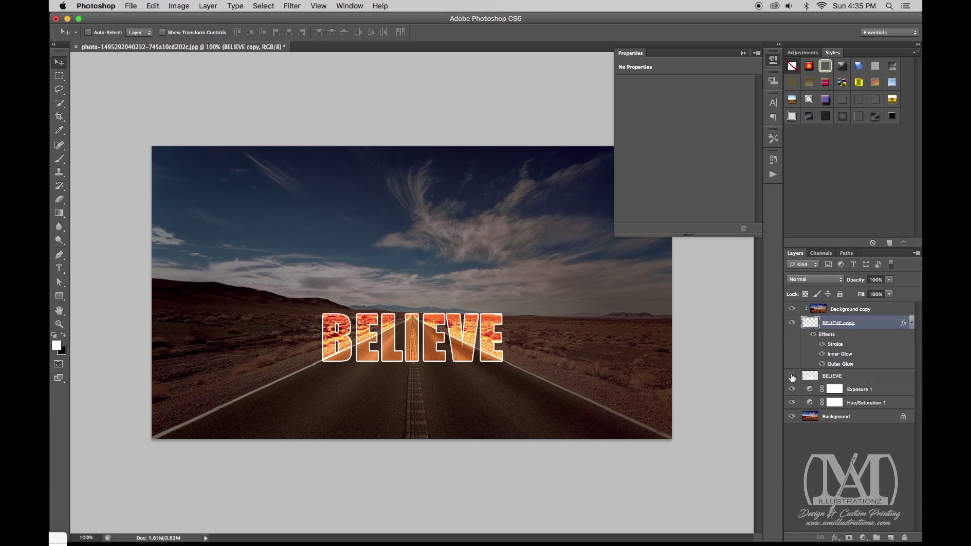
Show the flipped BELIEVE text layer on the road and set its blend mode to Overlay.
left_click(792, 376)
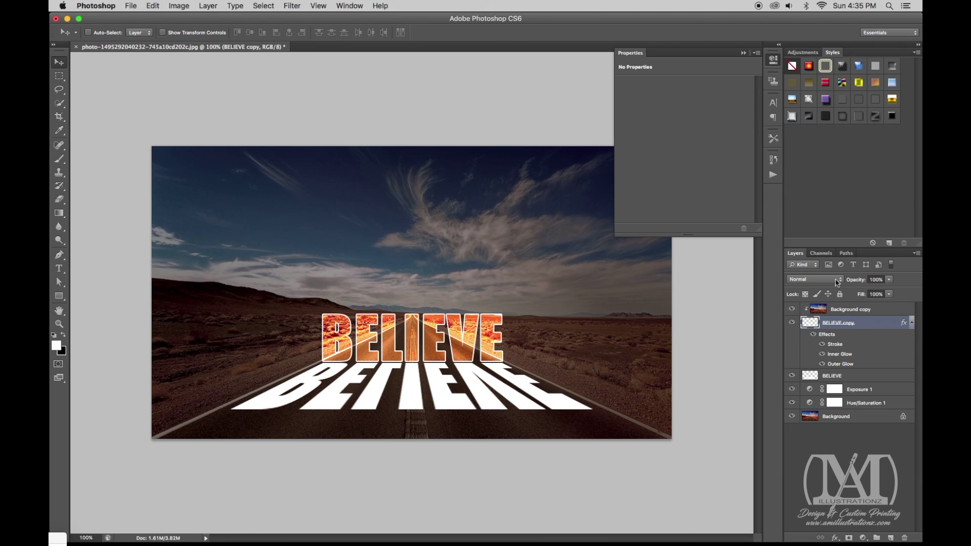
left_click(859, 376)
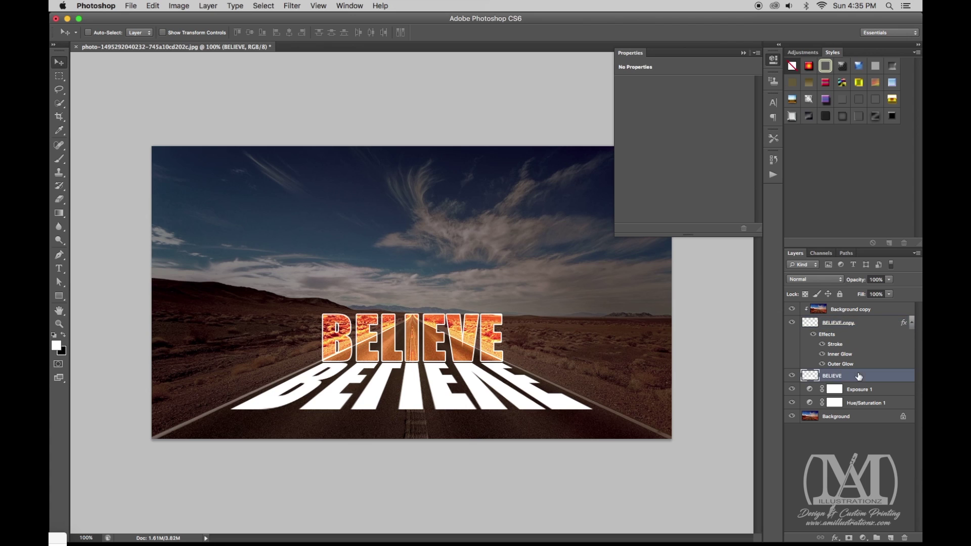
left_click(818, 281)
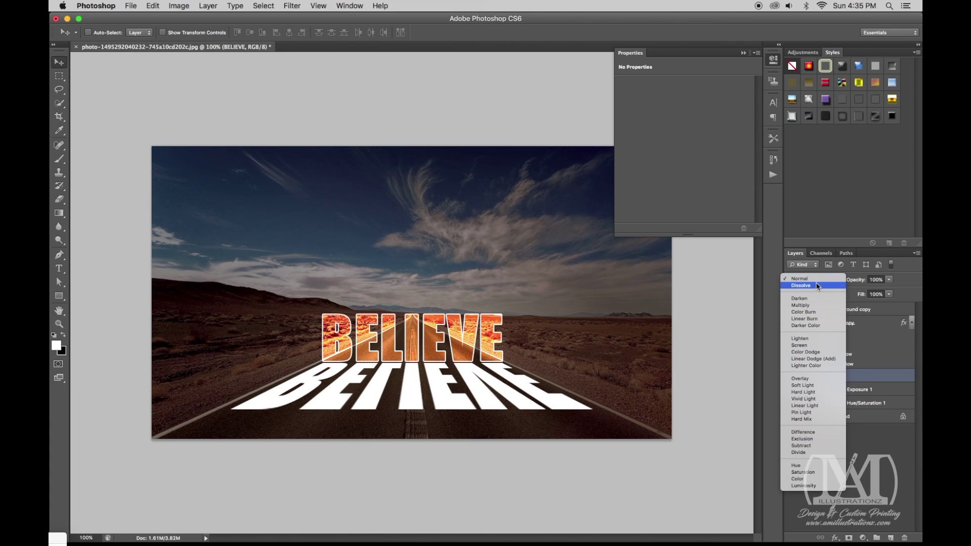
left_click(812, 377)
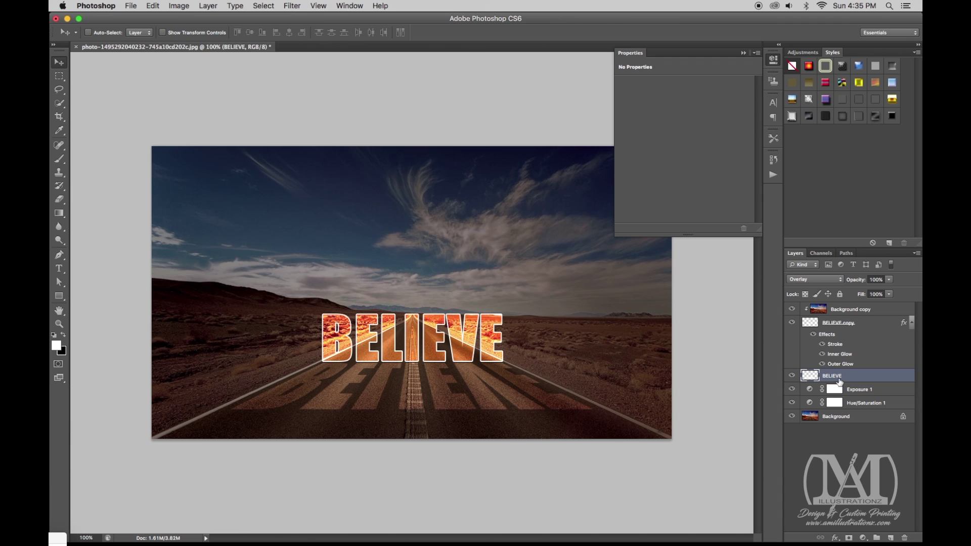
Soften the flipped BELIEVE layer with a low-radius Gaussian Blur, comparing the image with and without the preview.
left_click(292, 5)
mouse_move(315, 130)
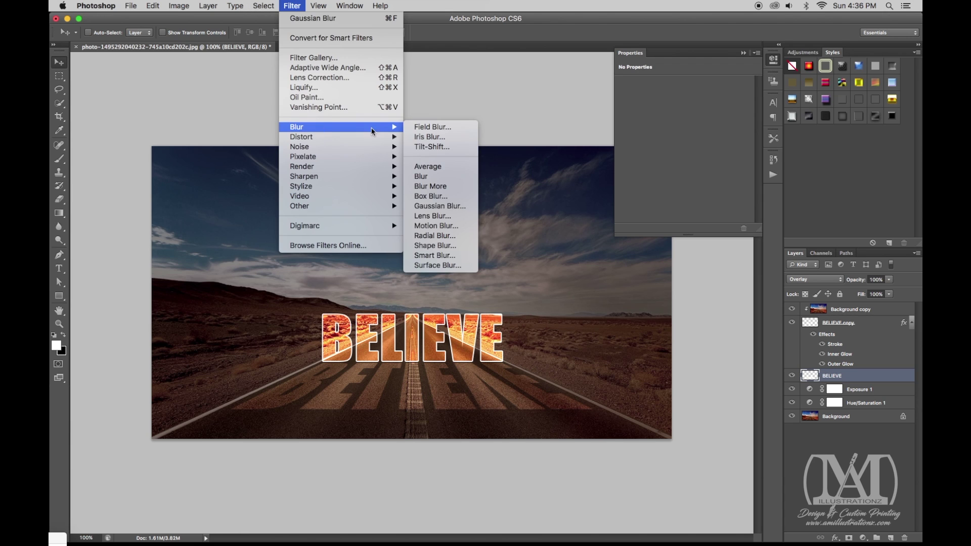
left_click(443, 211)
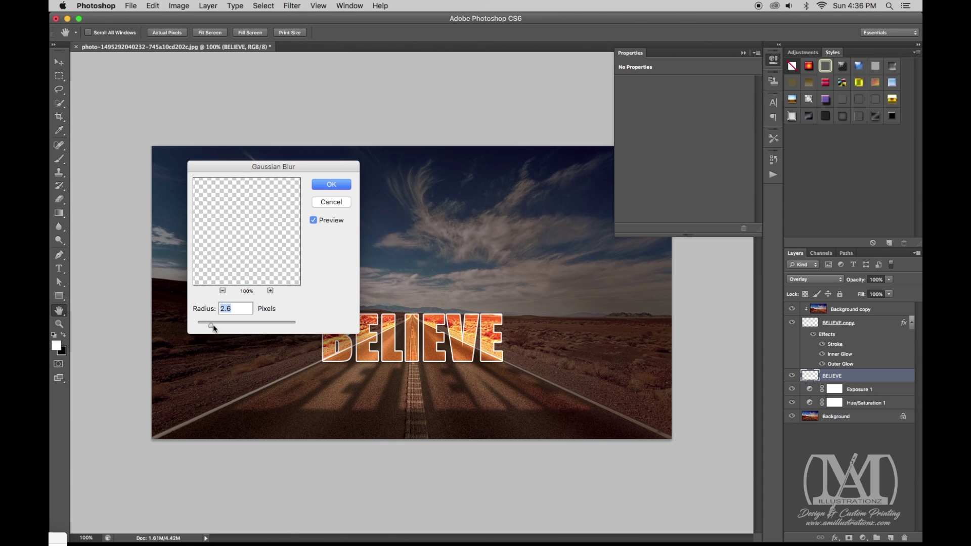
left_click_drag(213, 325, 222, 327)
left_click_drag(209, 324, 207, 324)
left_click(313, 220)
left_click(314, 220)
left_click(330, 187)
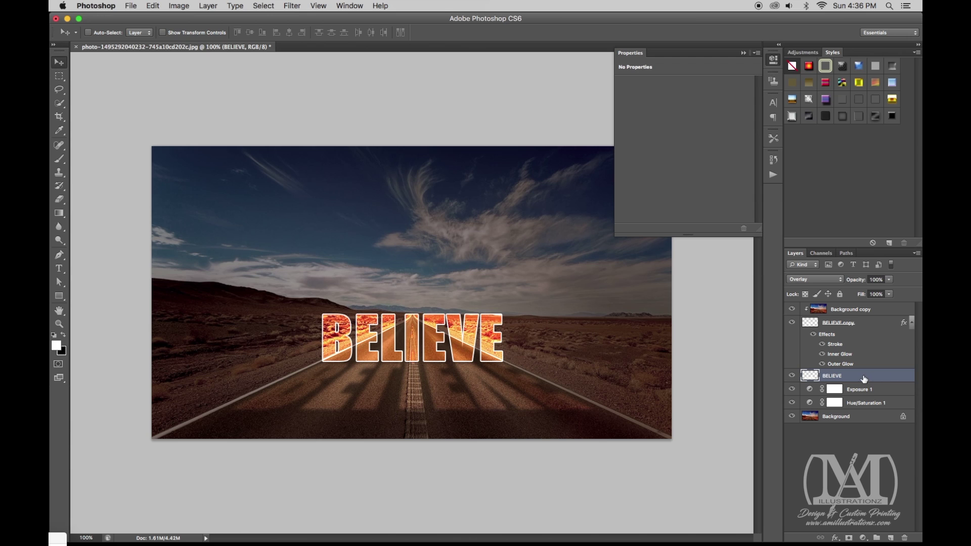
Duplicate the blurred BELIEVE layer to strengthen the reflection on the road, leaving only the copy selected.
left_click_drag(863, 379, 891, 541)
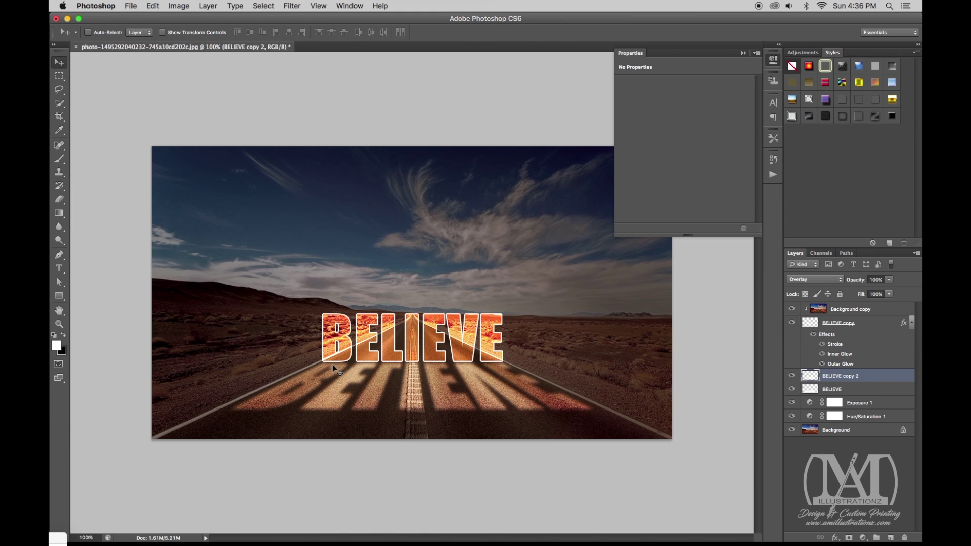
left_click(867, 390, "shift")
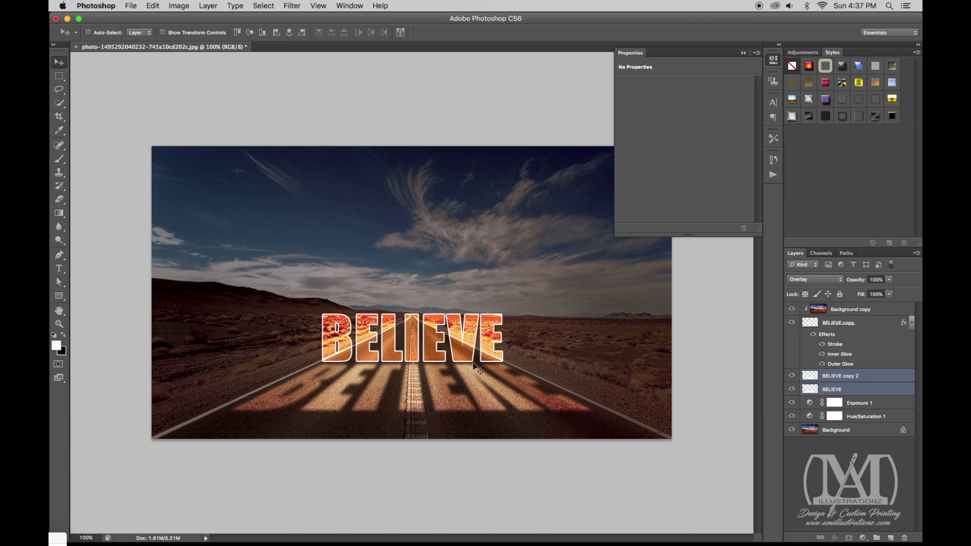
left_click(892, 380)
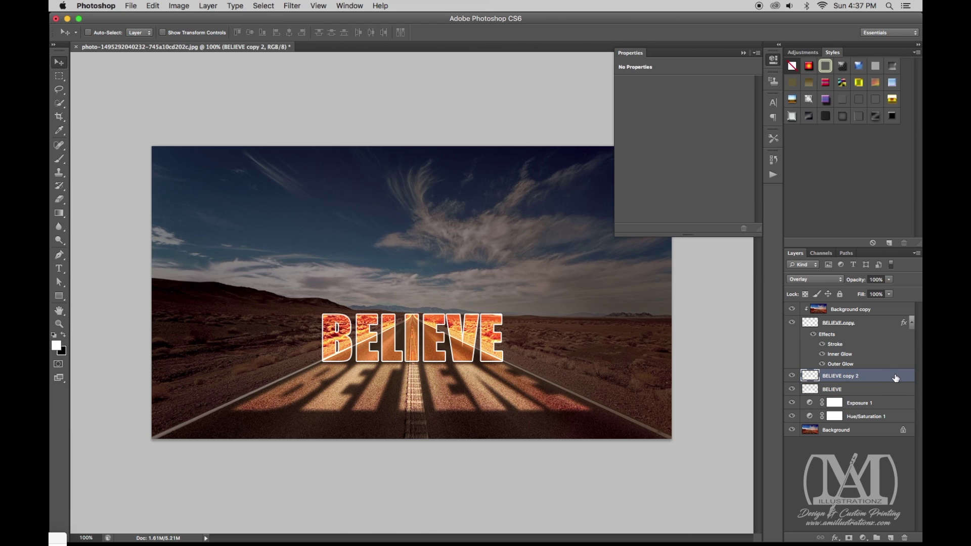
Add a white layer mask to the BELIEVE copy 2 layer and ready the Gradient tool with black as the foreground colour.
key("g")
key("d")
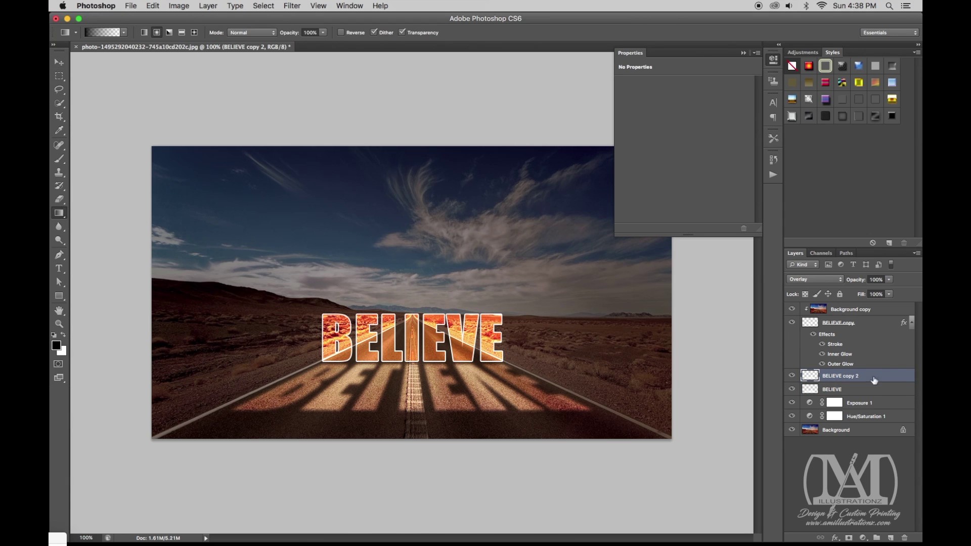
left_click(850, 539)
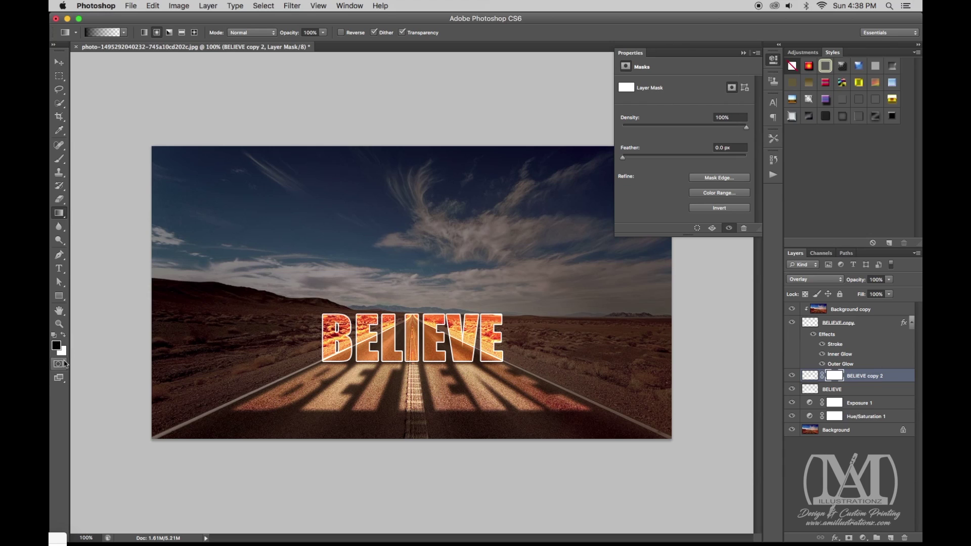
left_click(63, 336)
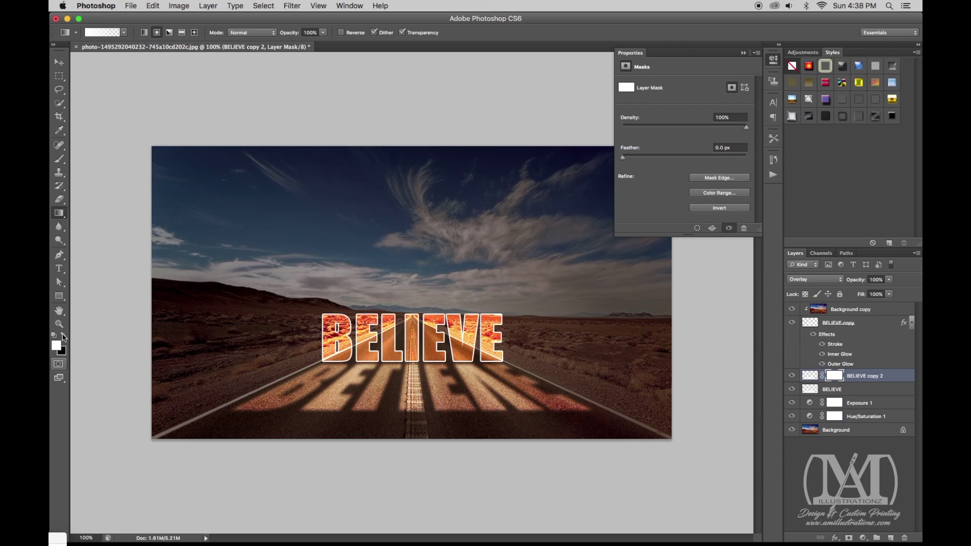
left_click(64, 337)
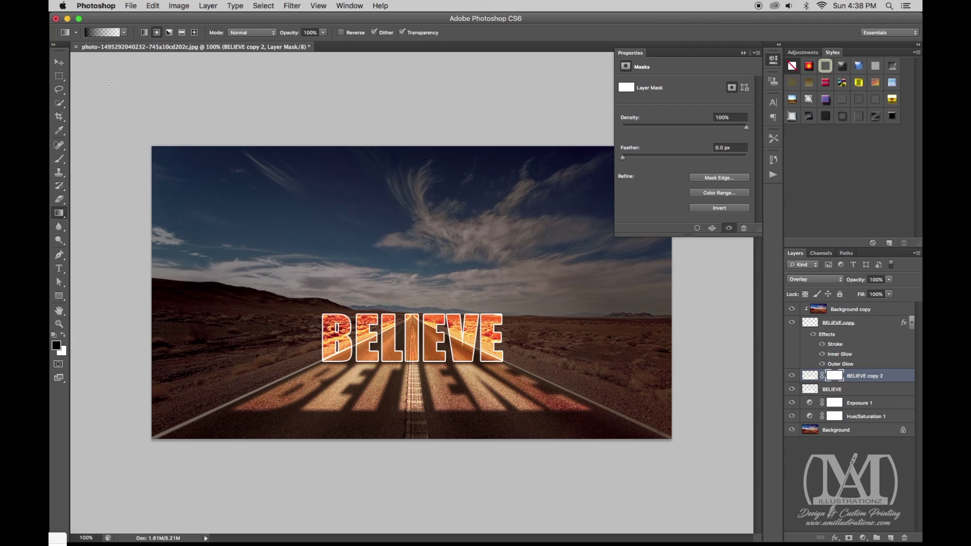
Fade the lower centre of the road reflection on the mask with a short black Foreground to Transparent radial gradient.
left_click(101, 33)
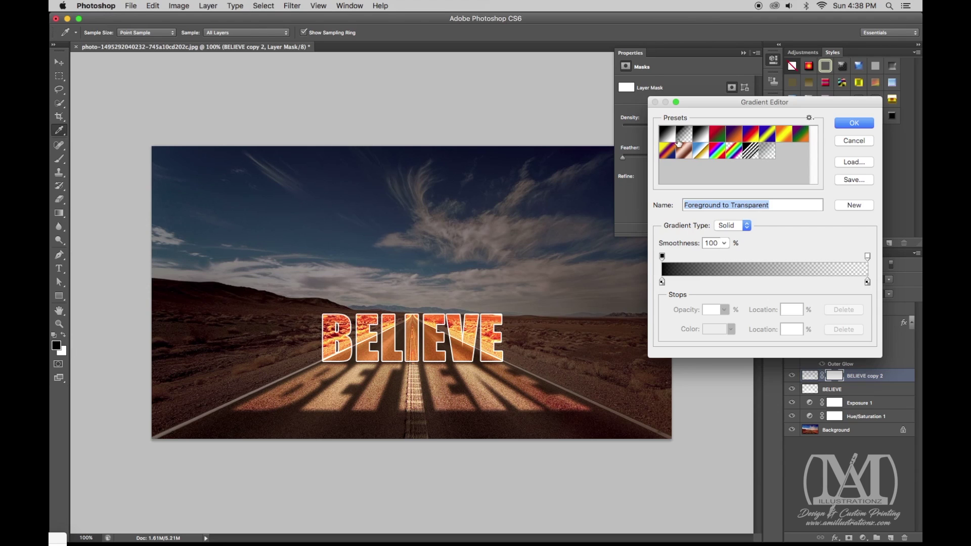
left_click(866, 124)
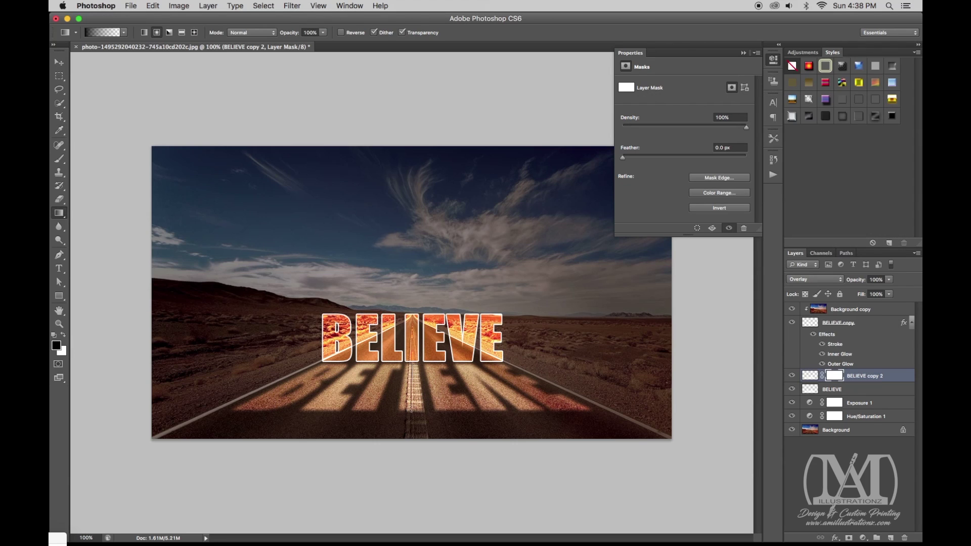
left_click_drag(412, 415, 413, 426)
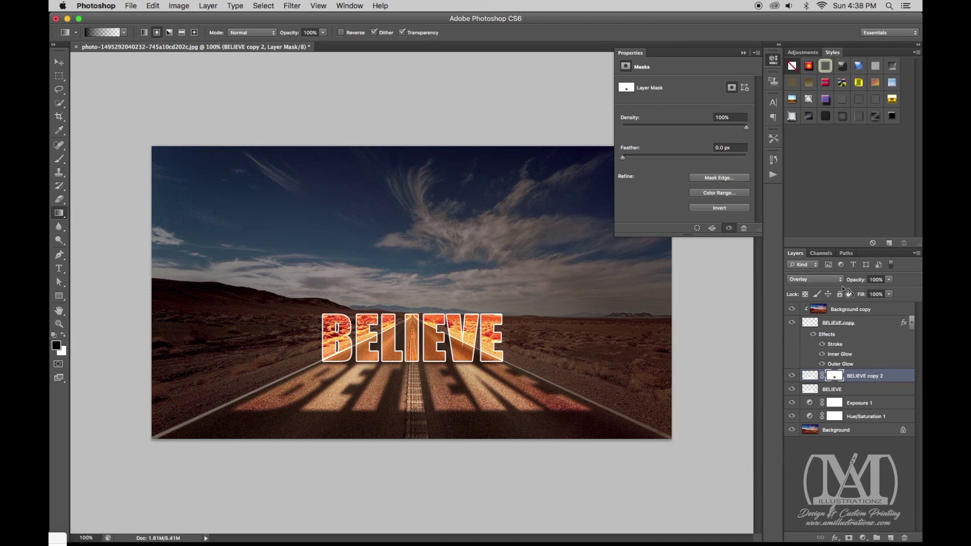
Crop both sides of the image evenly to about three quarters of its width, keeping BELIEVE and its reflection centred.
left_click(743, 52)
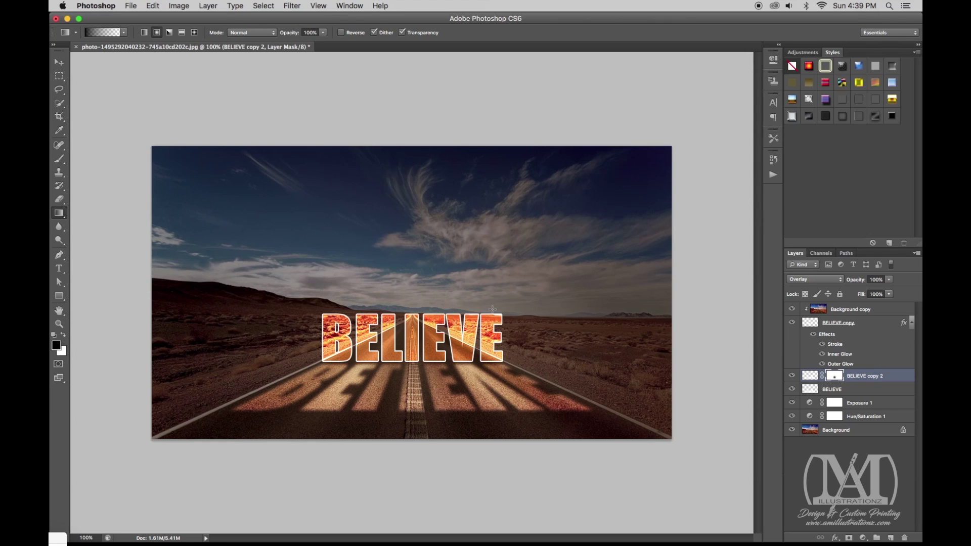
key("c")
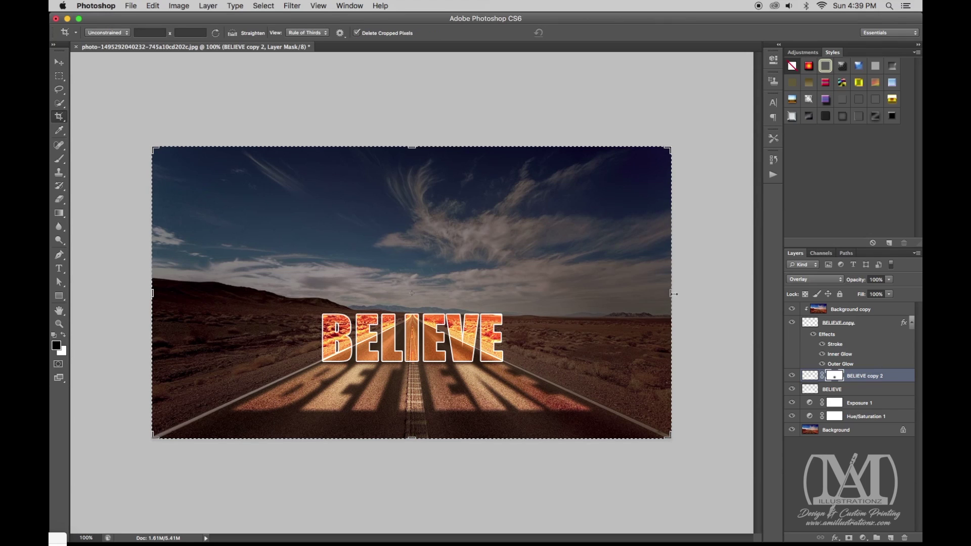
left_click_drag(674, 293, 643, 296)
left_click_drag(182, 293, 217, 295)
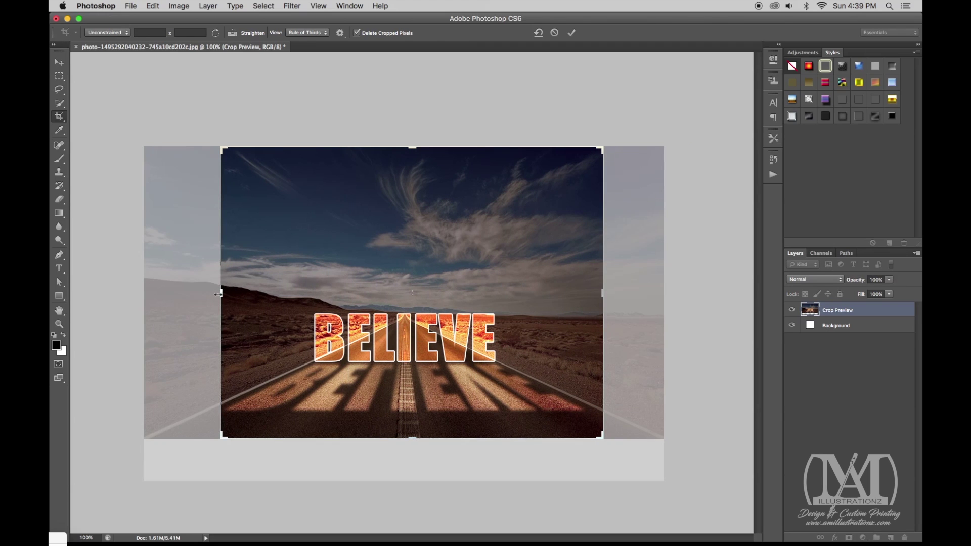
key("Return")
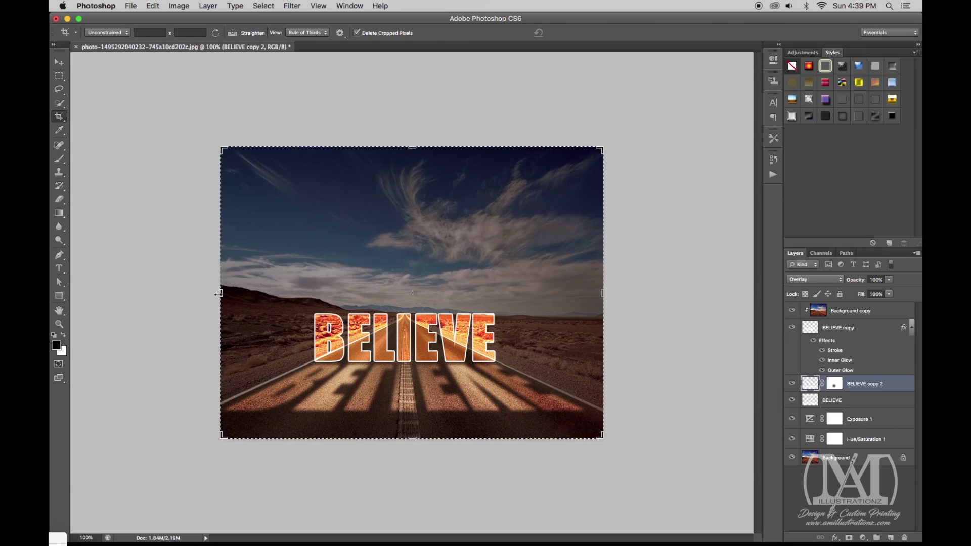
key("v")
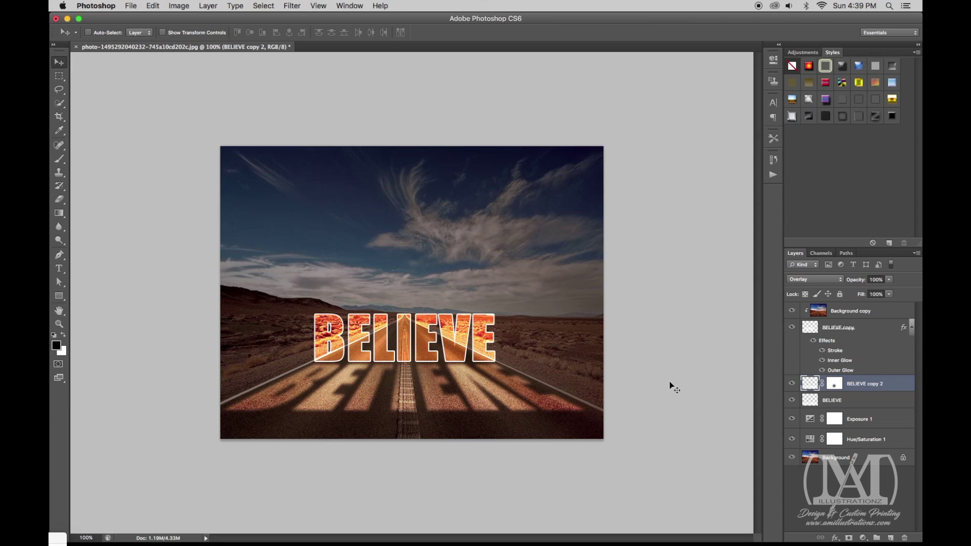